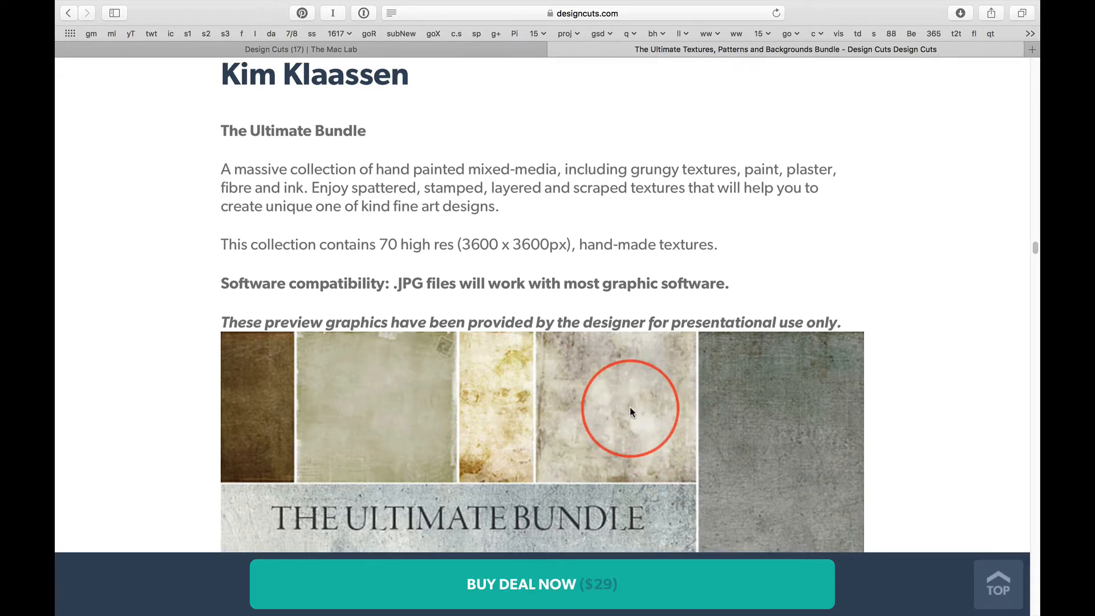
Step: Examine the texture previews of The Ultimate Bundle on the Design Cuts page
scroll(630, 408, down, 5)
scroll(630, 408, down, 4)
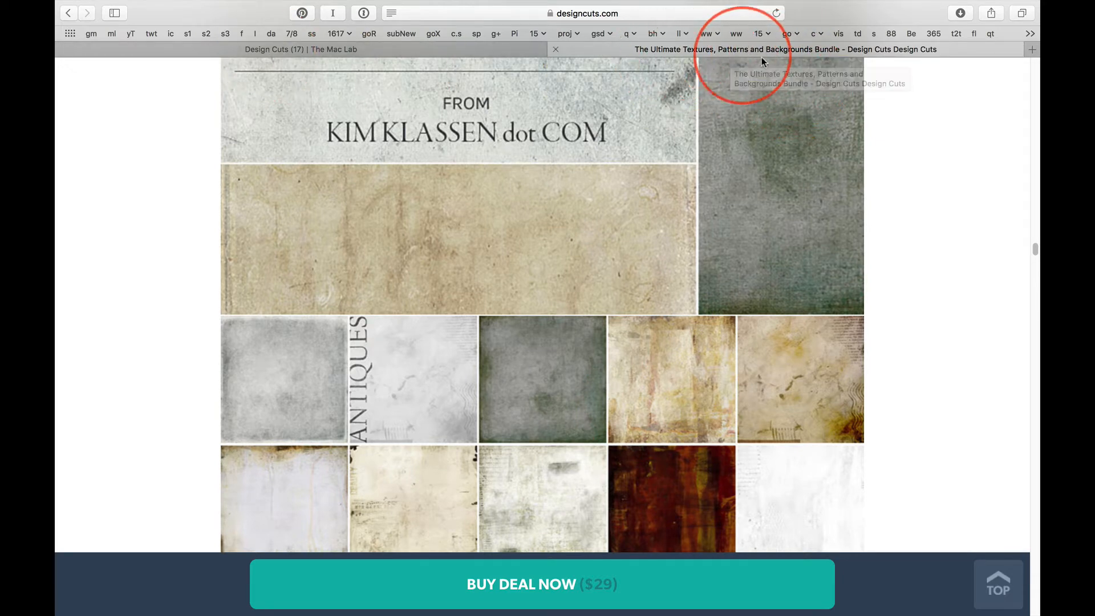
scroll(415, 282, down, 3)
scroll(415, 281, down, 7)
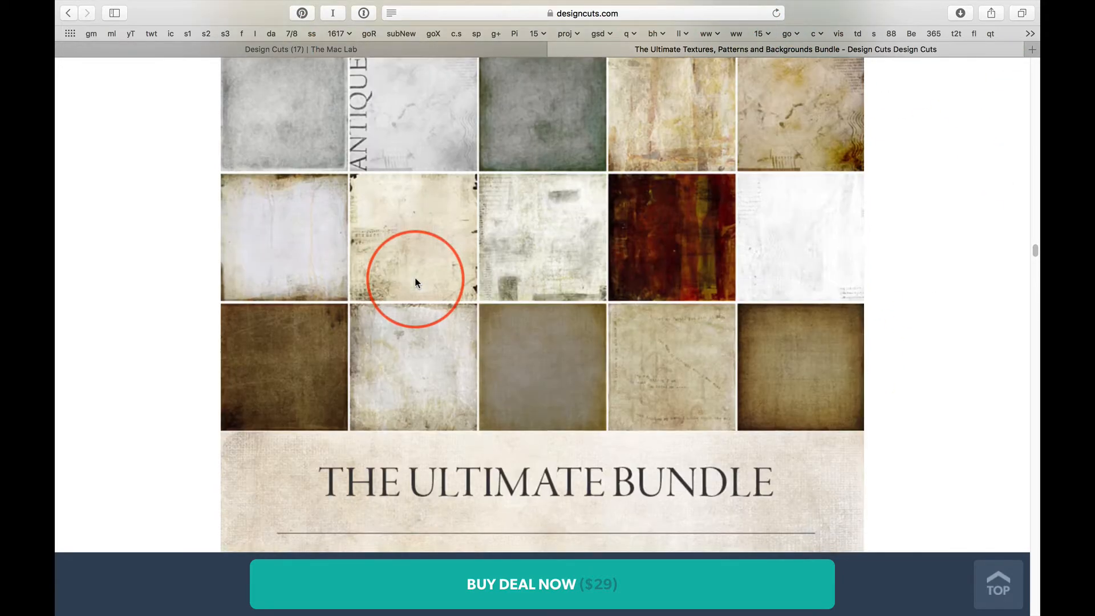
scroll(415, 282, down, 3)
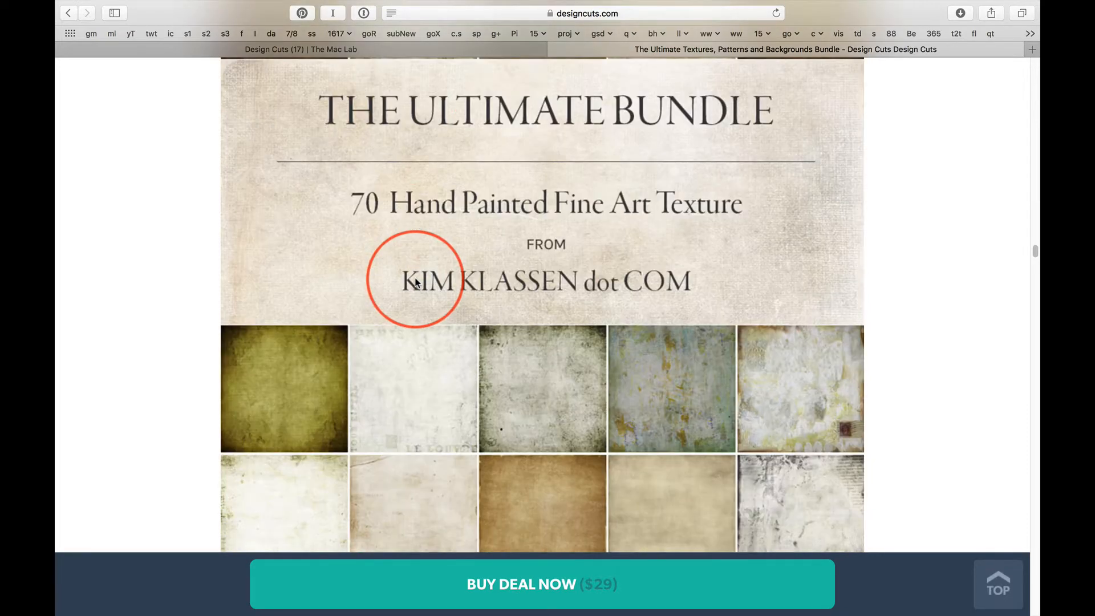
scroll(650, 380, down, 5)
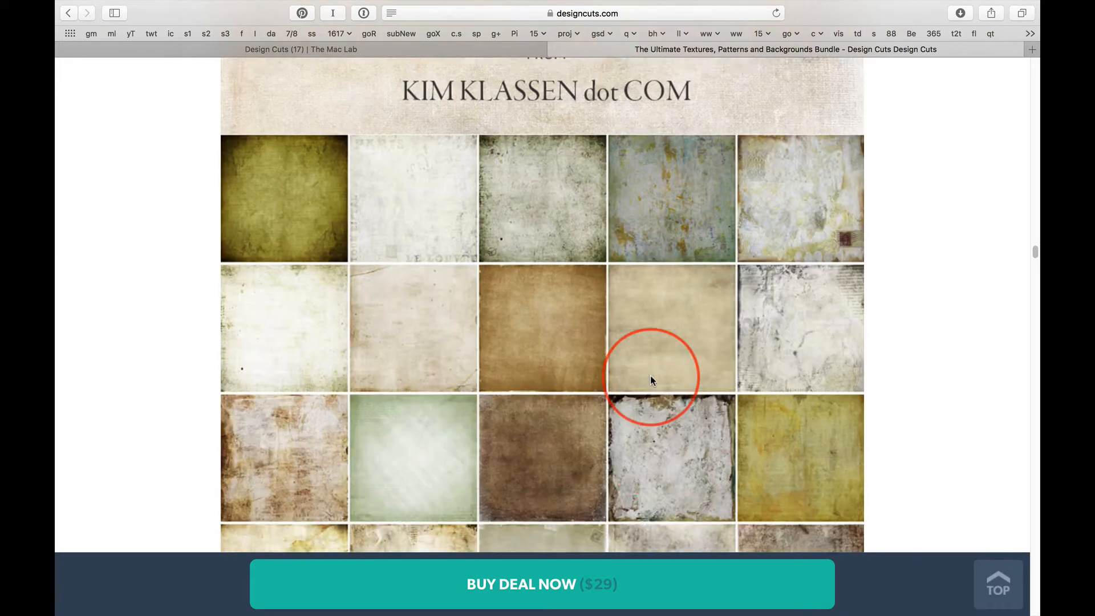
scroll(650, 379, up, 1)
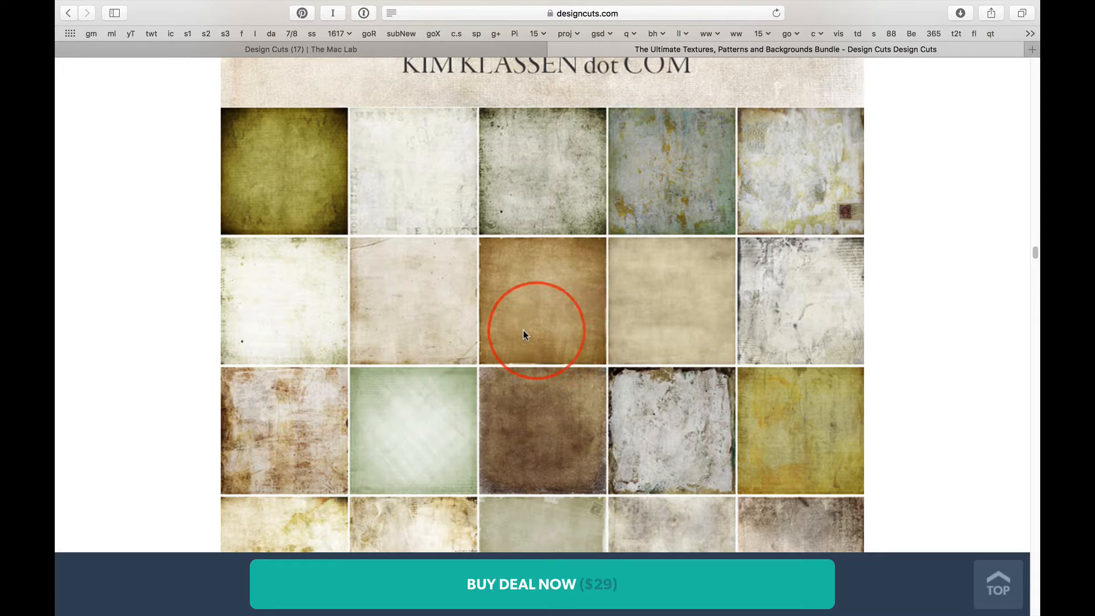
scroll(587, 365, down, 10)
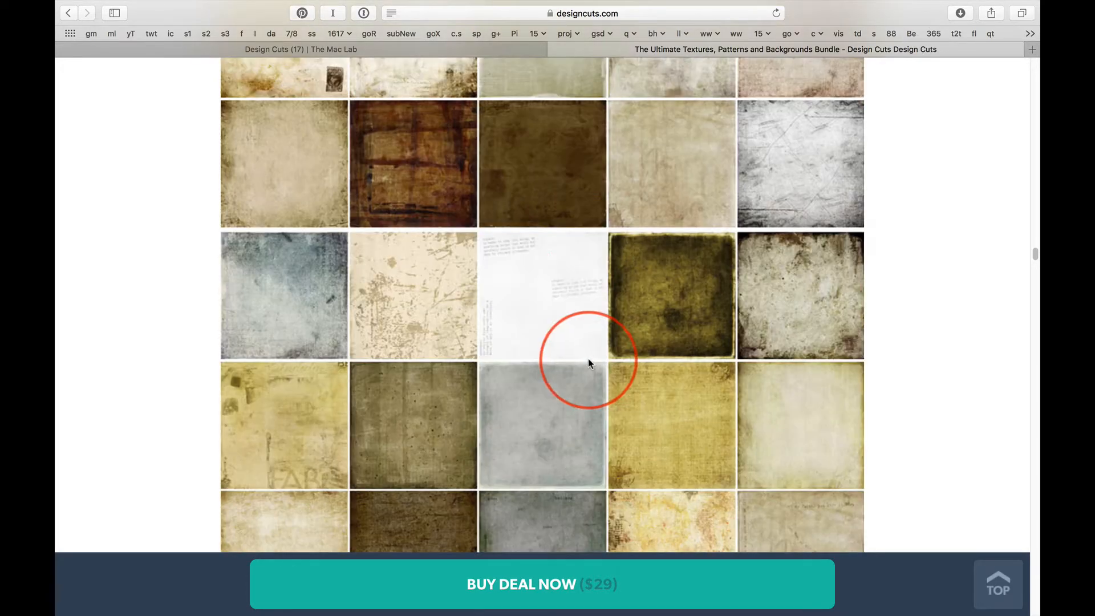
scroll(589, 356, down, 8)
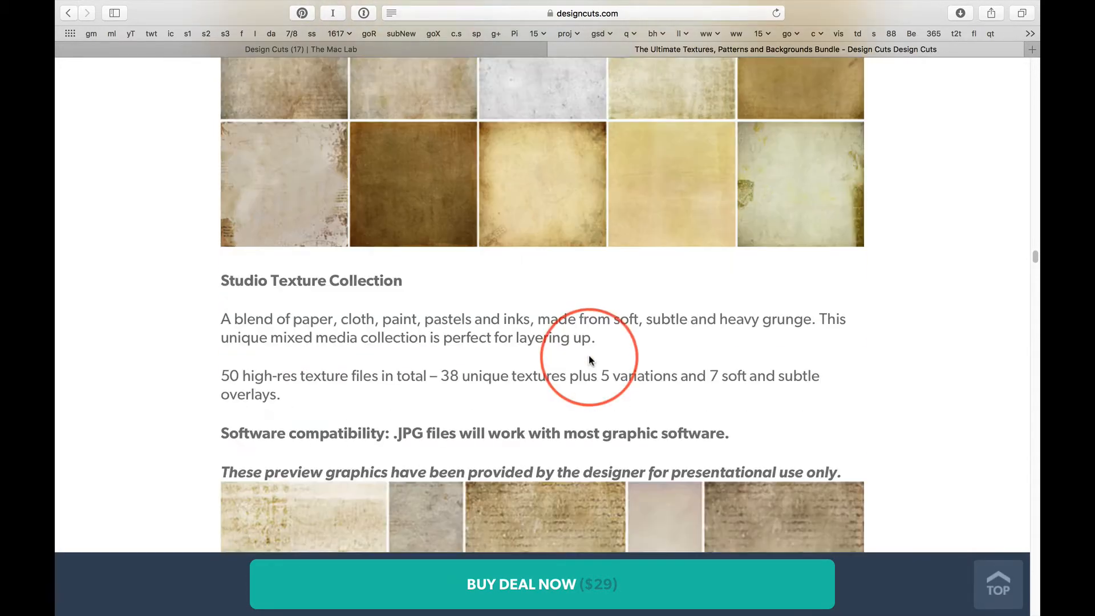
Step: Examine the texture previews of the Studio Texture Collection on the Design Cuts page
scroll(589, 358, down, 10)
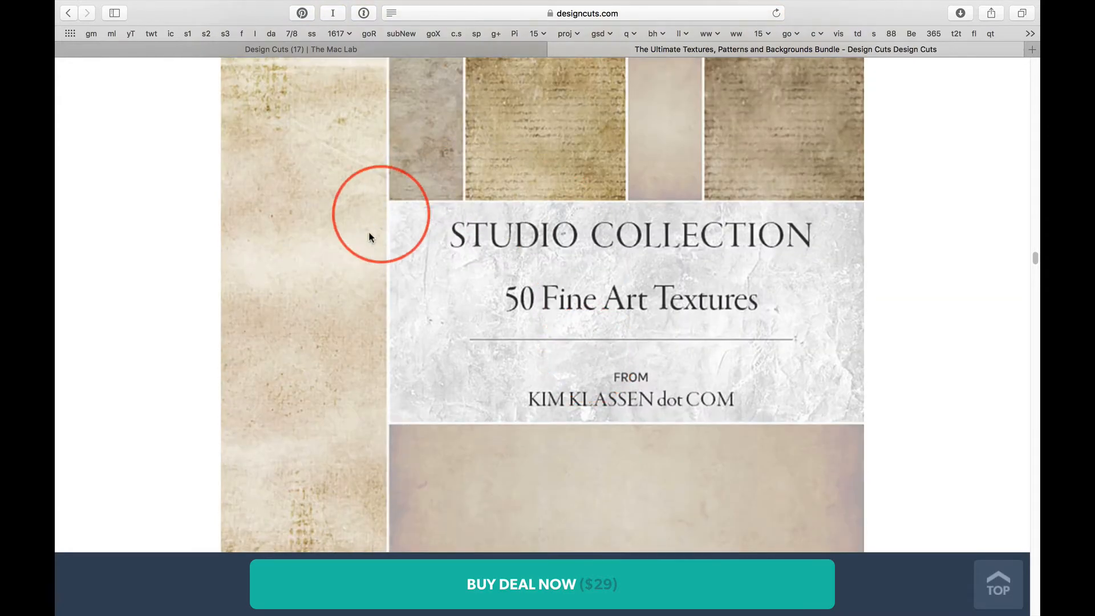
scroll(470, 327, up, 1)
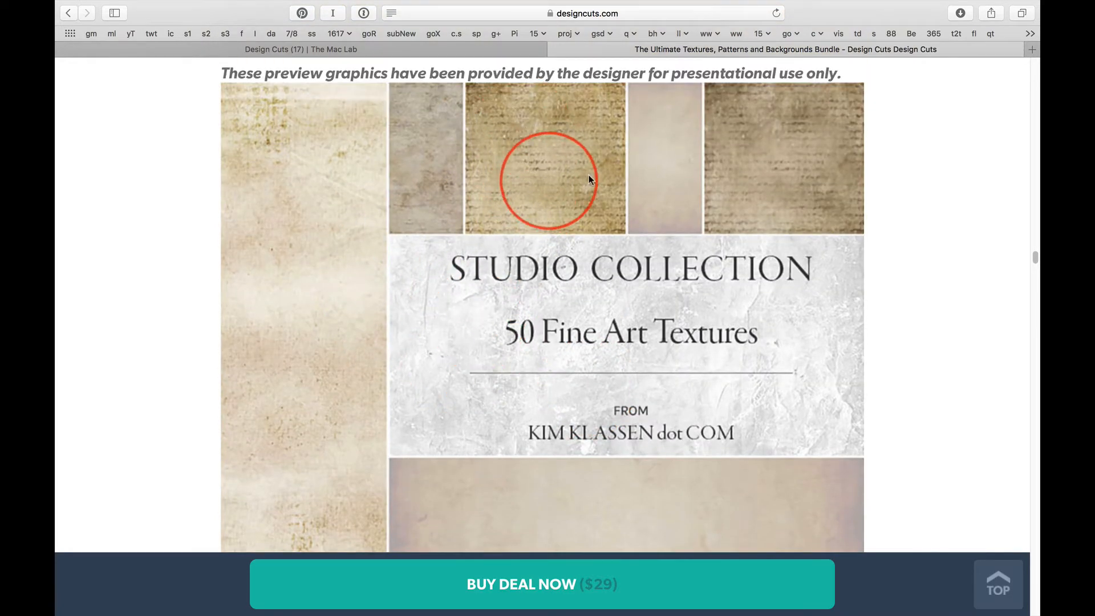
scroll(513, 395, down, 4)
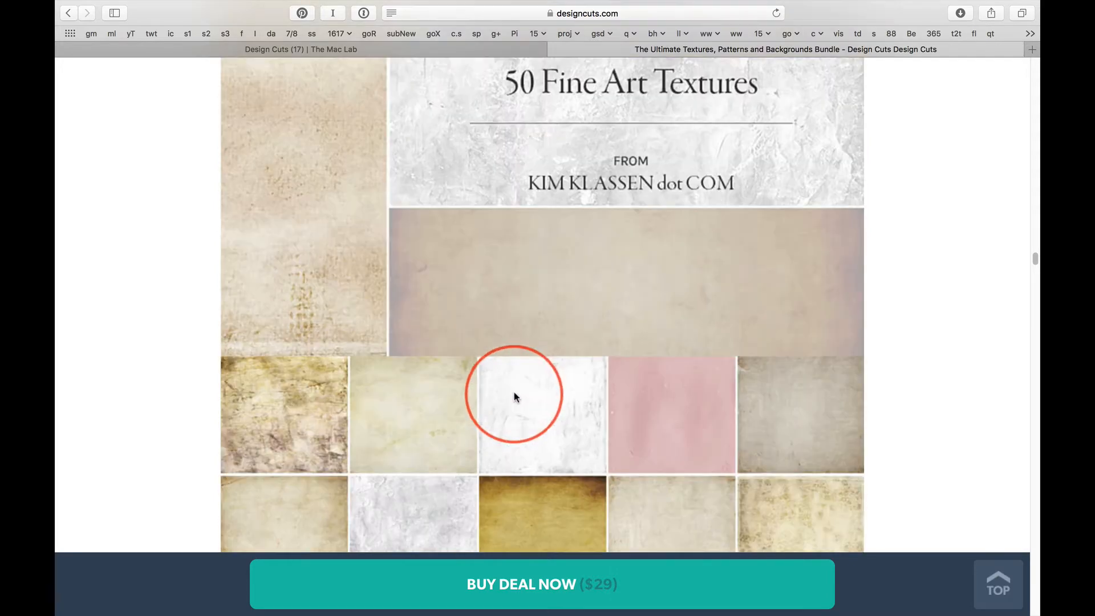
scroll(514, 388, down, 3)
scroll(478, 359, down, 2)
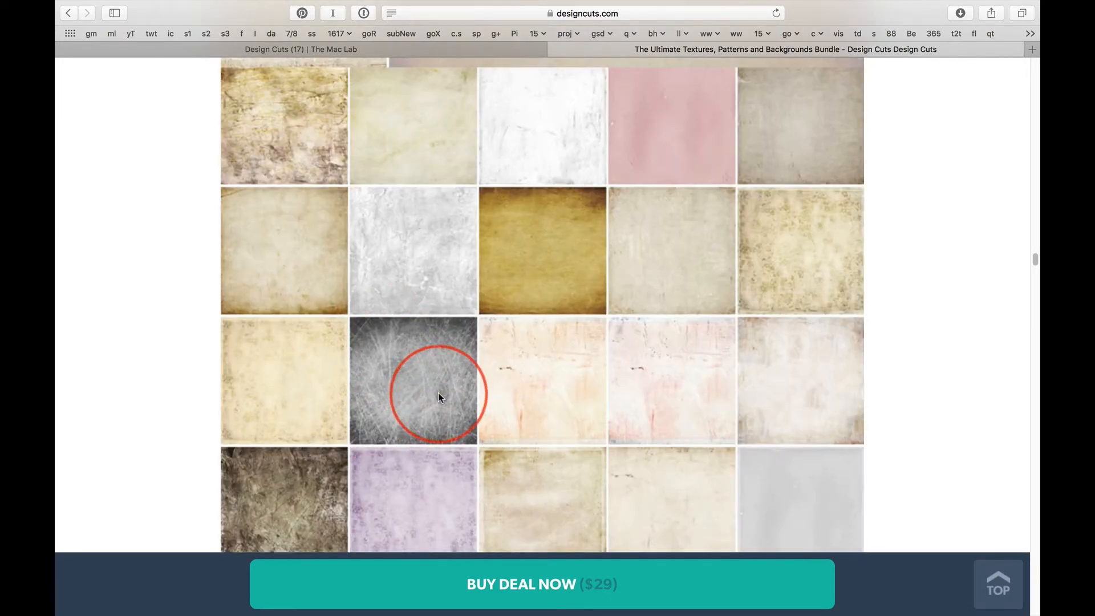
scroll(438, 392, down, 2)
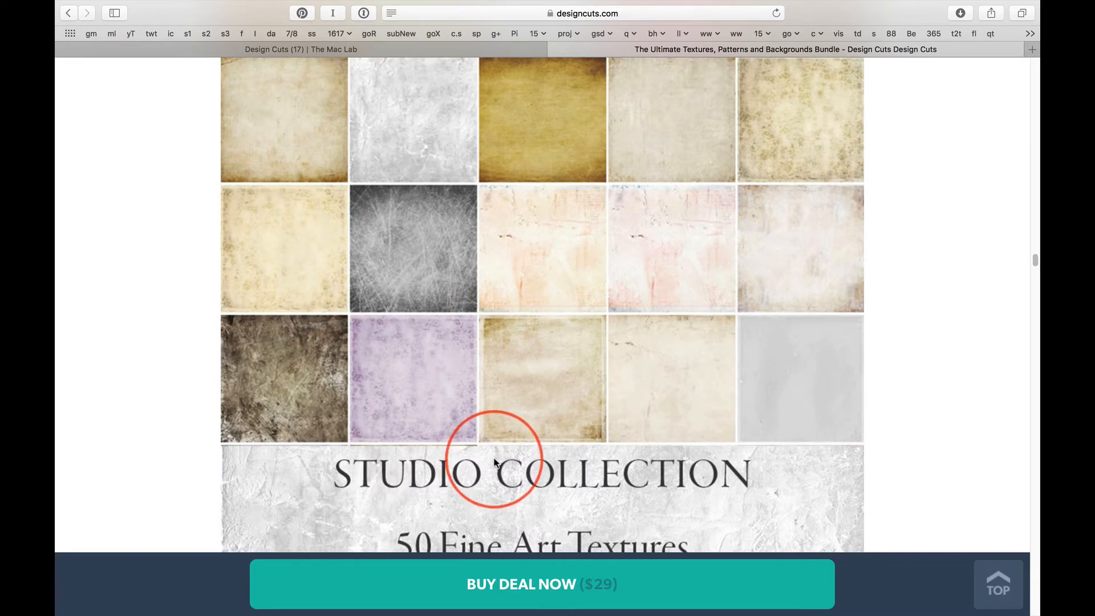
Step: Switch to Photoshop and inspect the textures across the red flower image at 100% zoom, ending with the whole image in view
key(super+Tab)
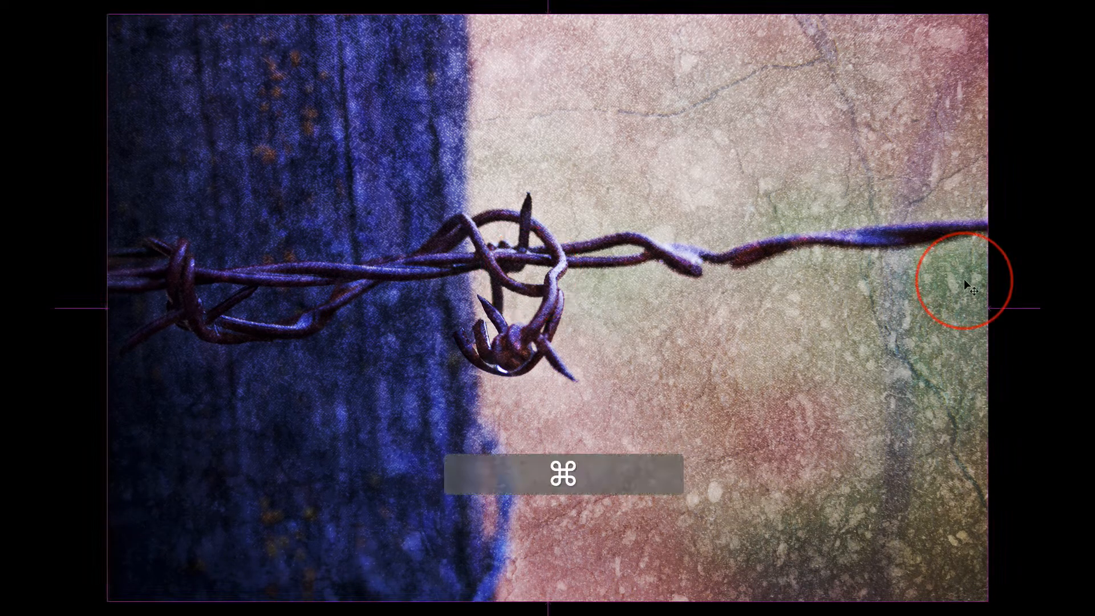
key(super+grave)
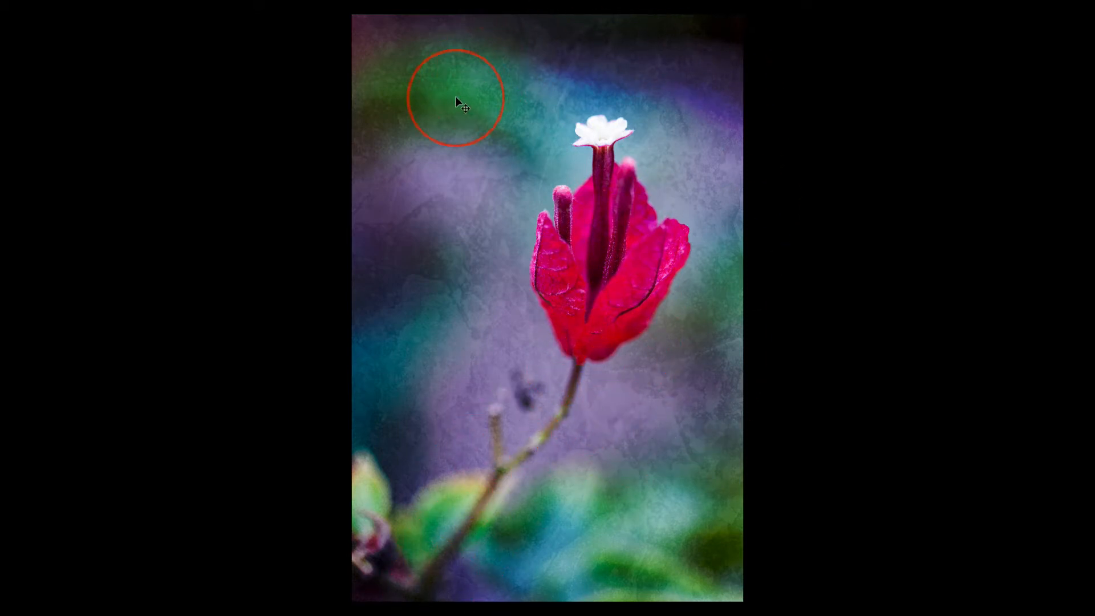
key(super)
key(super+1)
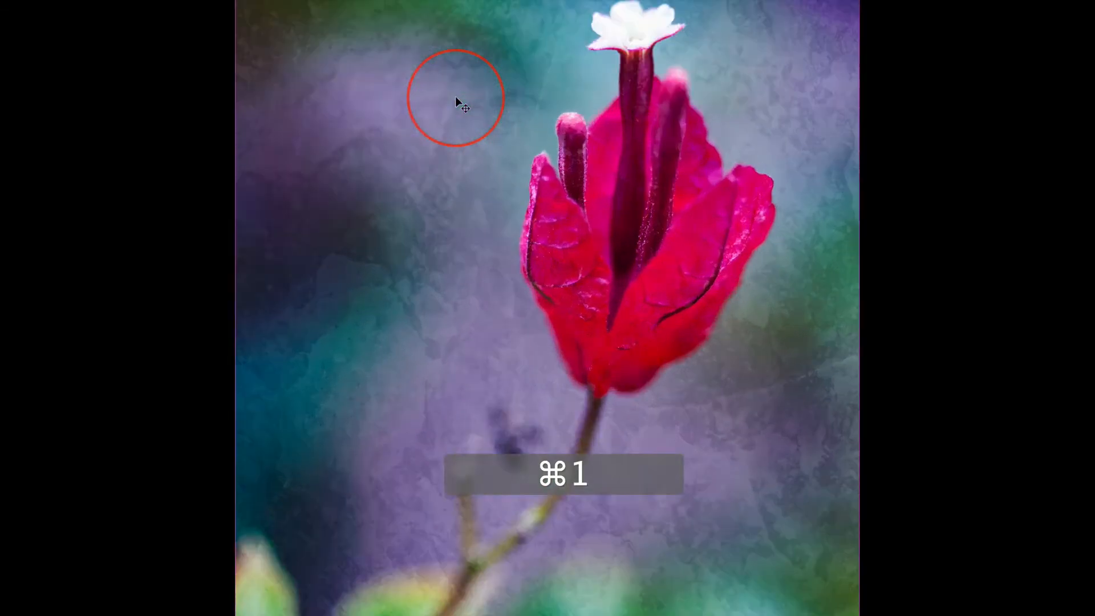
drag(344, 223, 516, 436)
drag(574, 186, 450, 245)
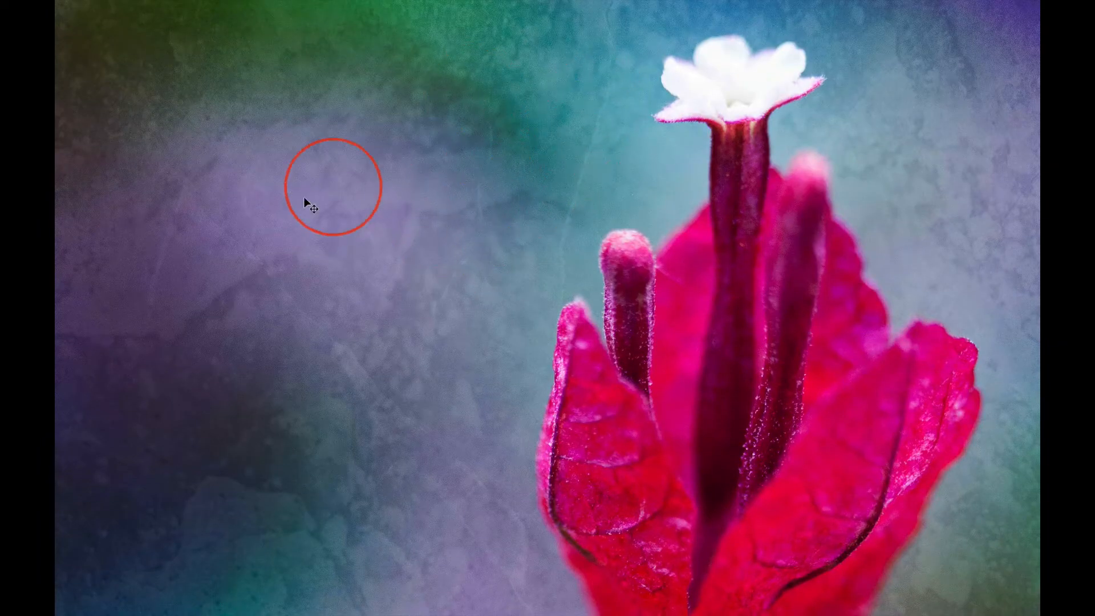
drag(416, 386, 349, 270)
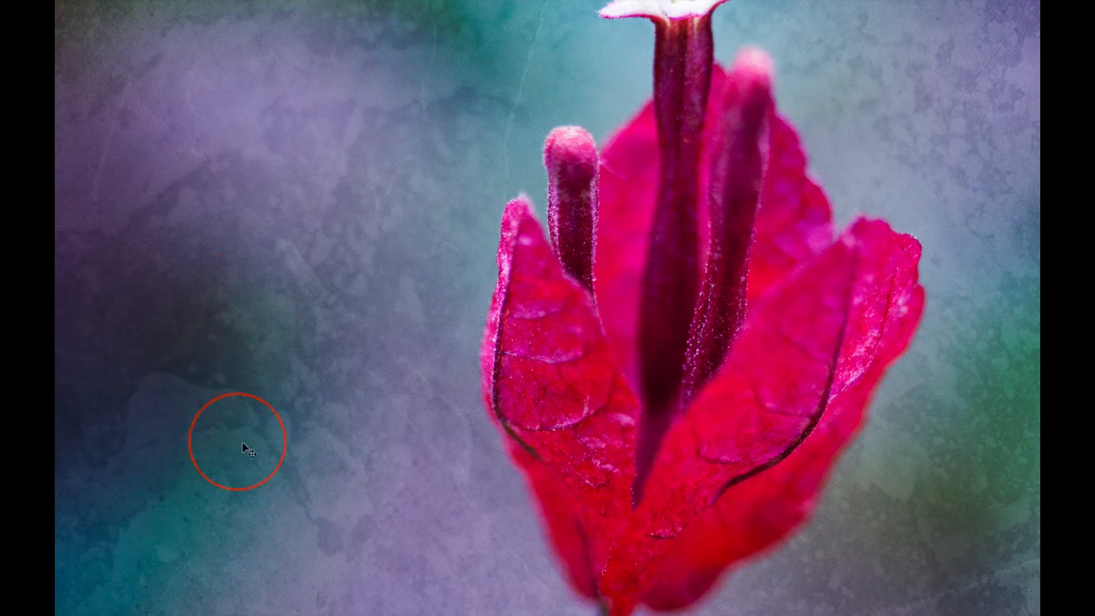
drag(433, 539, 296, 179)
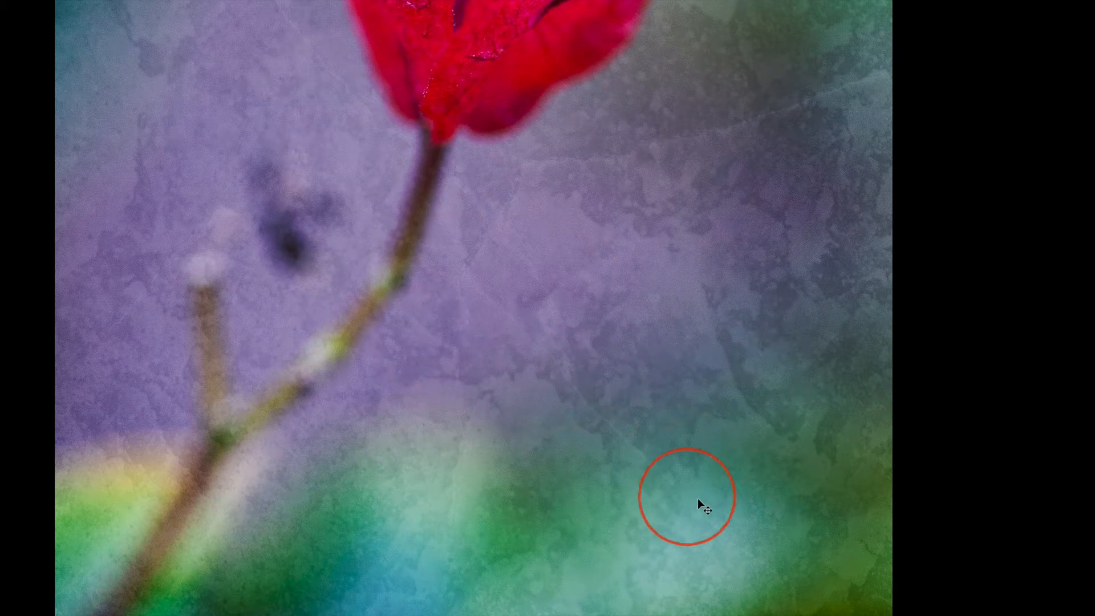
drag(703, 498, 626, 360)
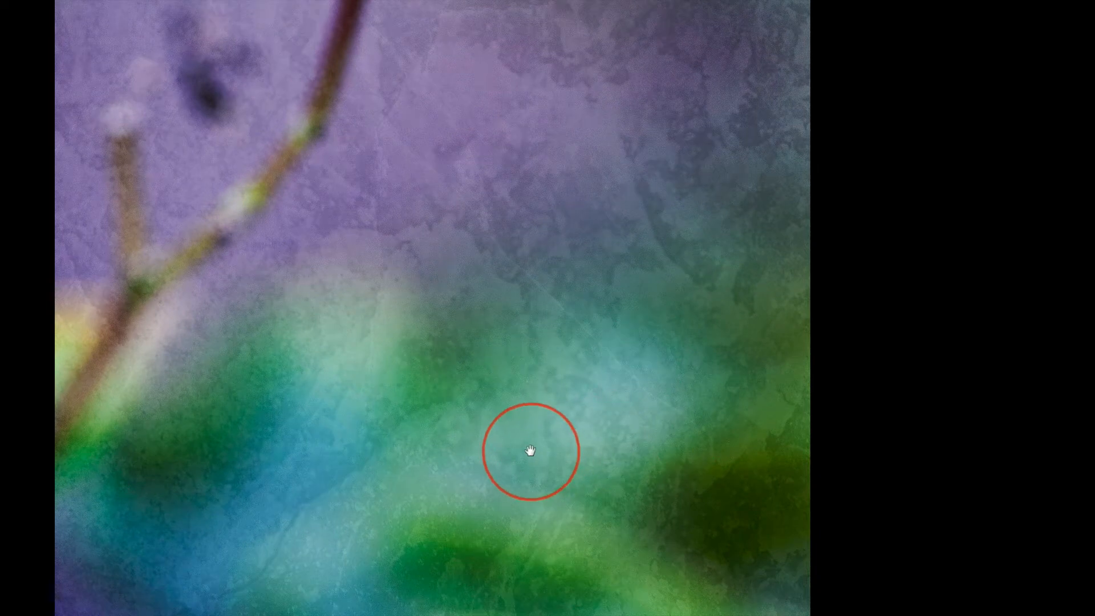
drag(528, 452, 620, 385)
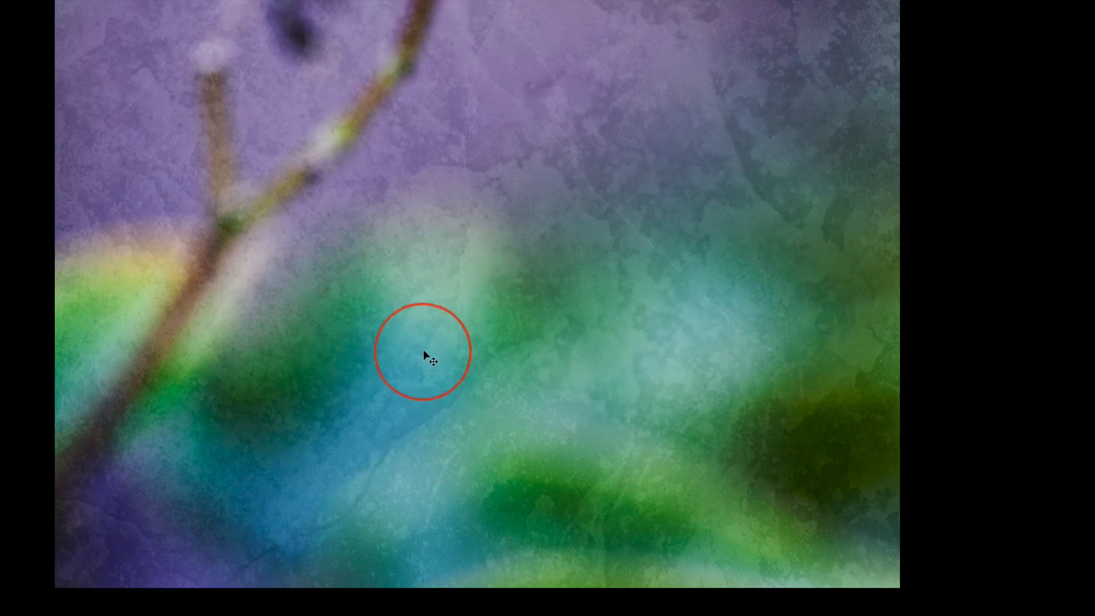
key(super+0)
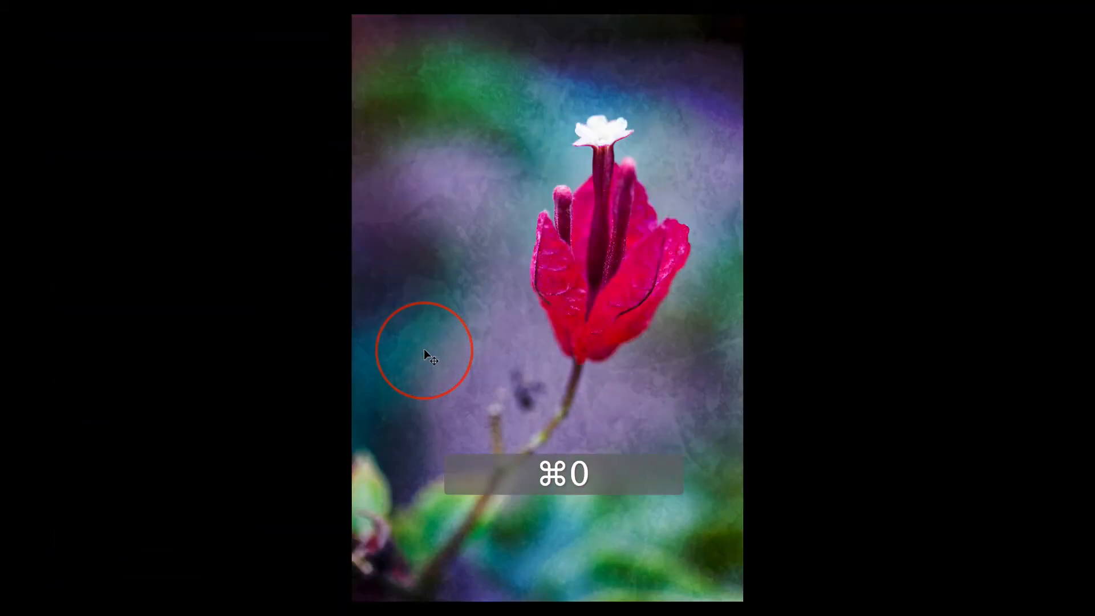
Step: Bring up the barbed wire fence image and inspect its post and background textures at 100% zoom
key(super+grave)
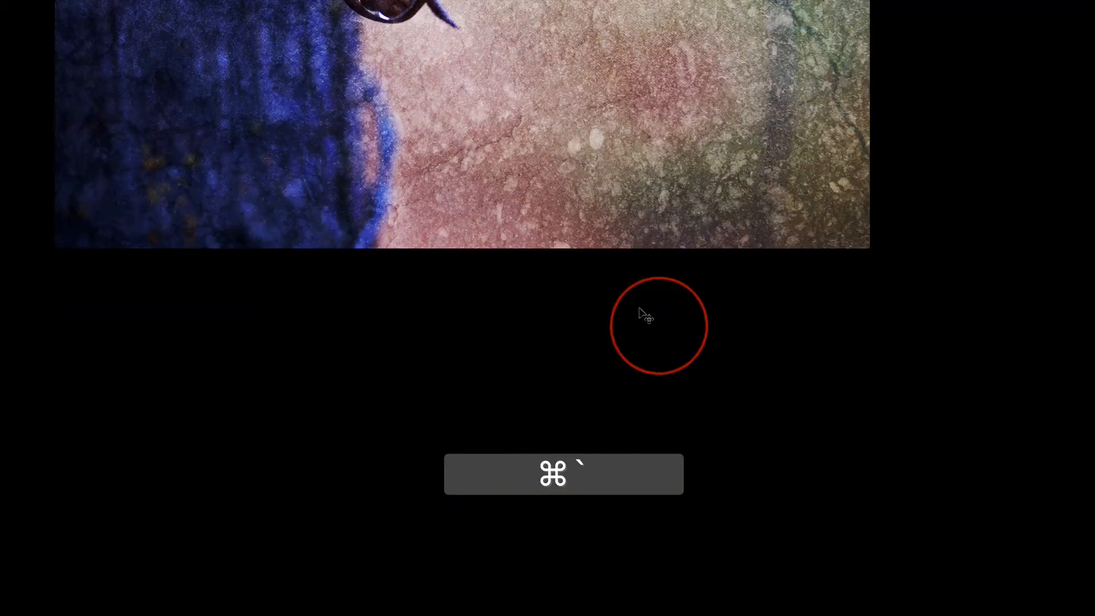
key(super+0)
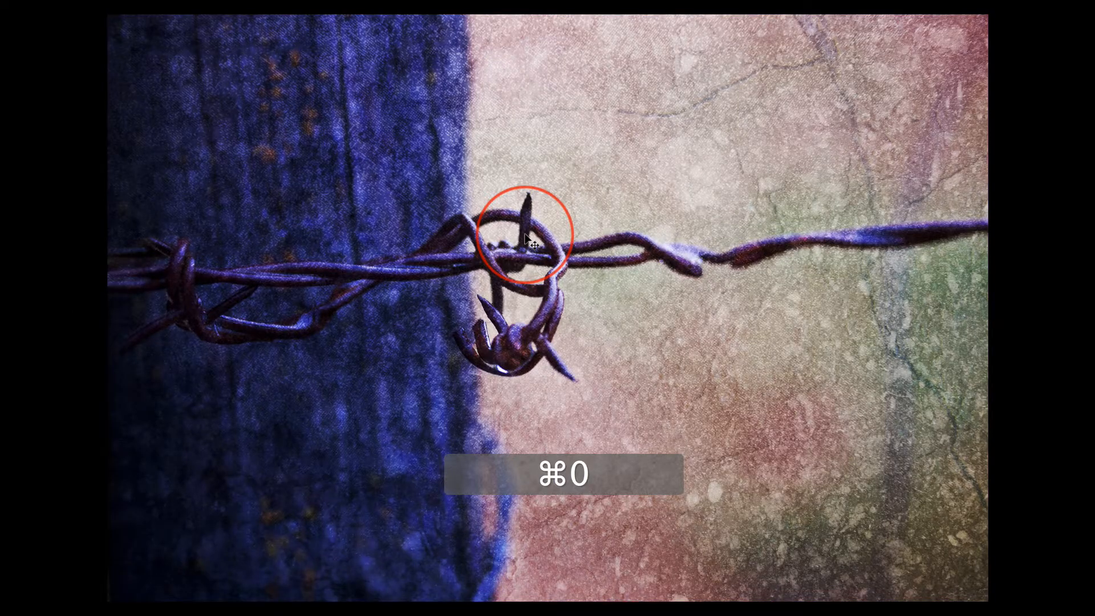
key(super+1)
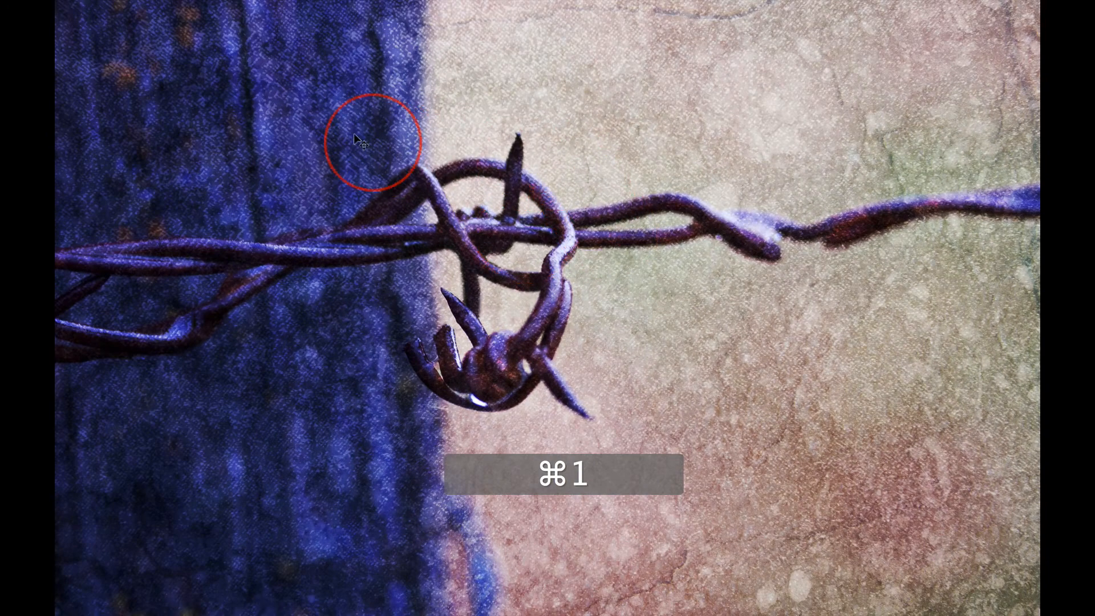
drag(318, 113, 475, 334)
drag(361, 282, 456, 267)
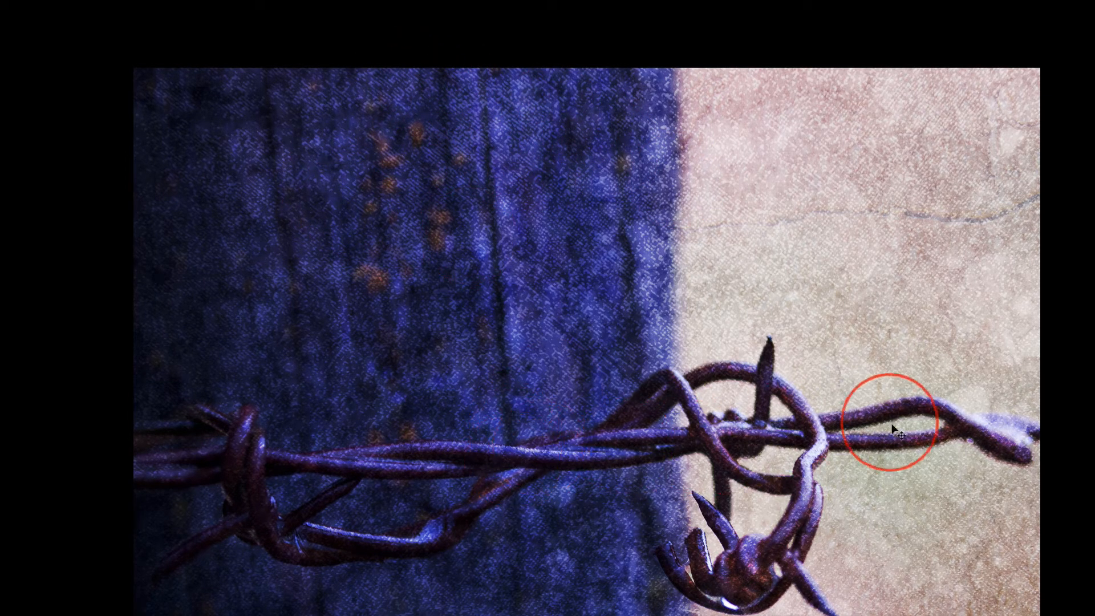
drag(951, 340, 284, 214)
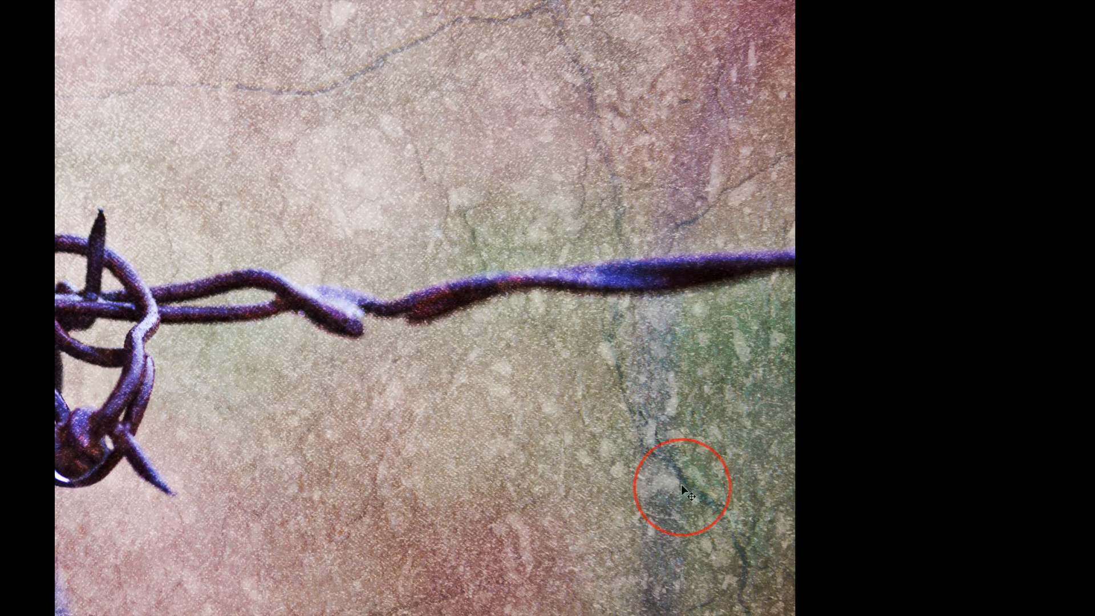
drag(652, 371, 685, 166)
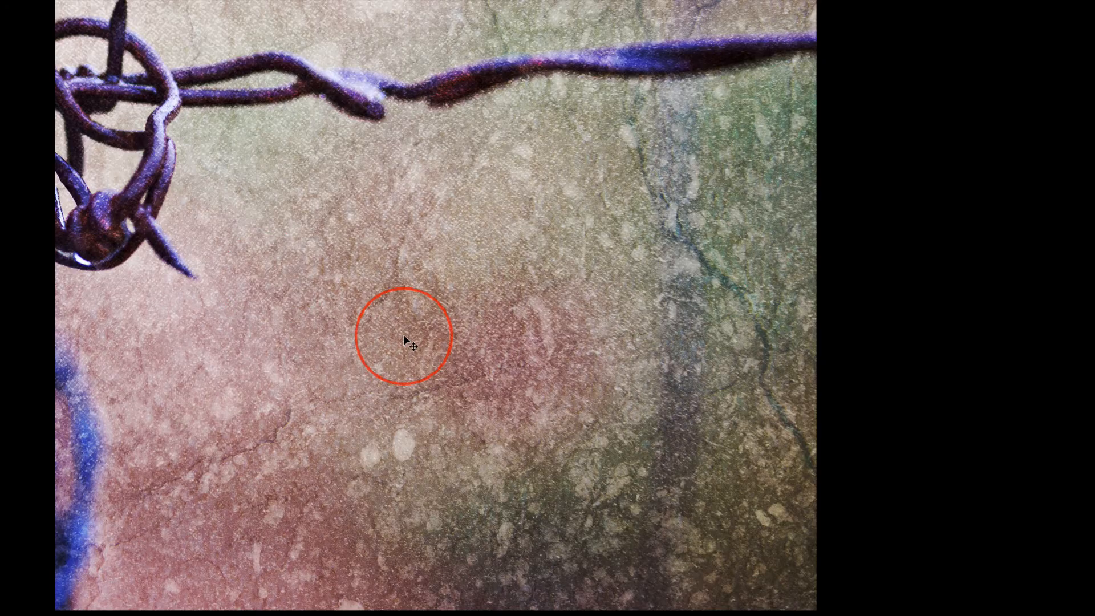
key(super+0)
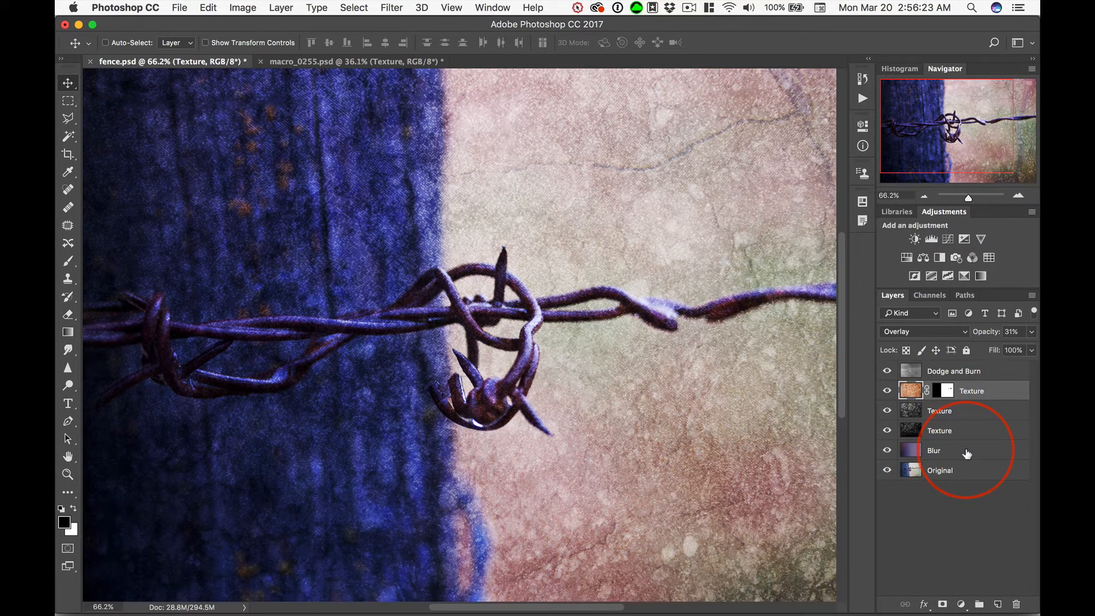
Step: Review the blend mode and opacity of the Blur, three Texture, and Dodge and Burn layers in fence.psd
click(966, 451)
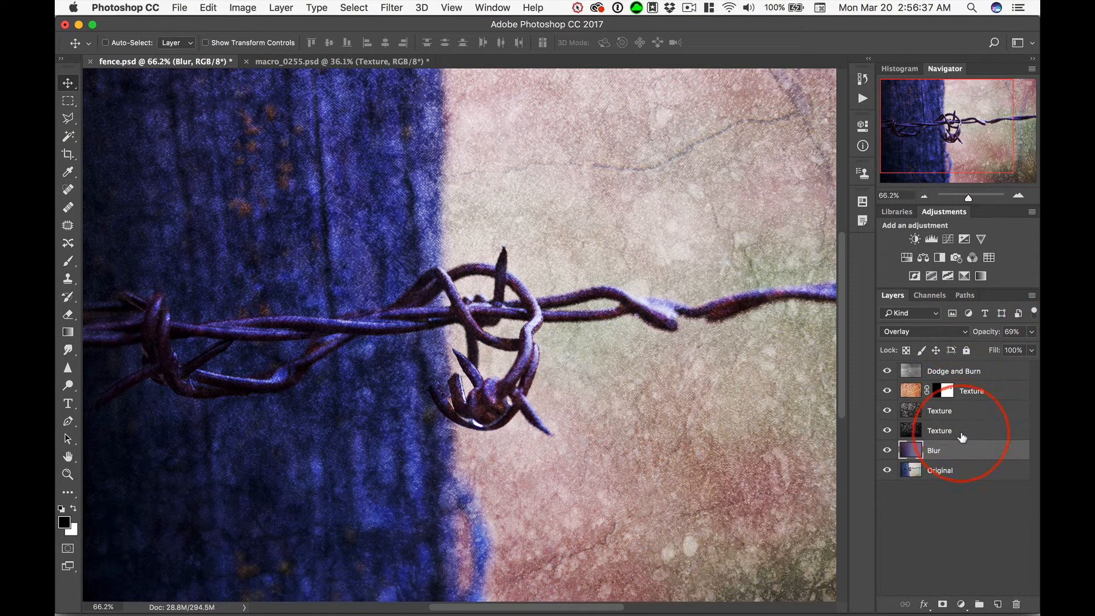
click(962, 436)
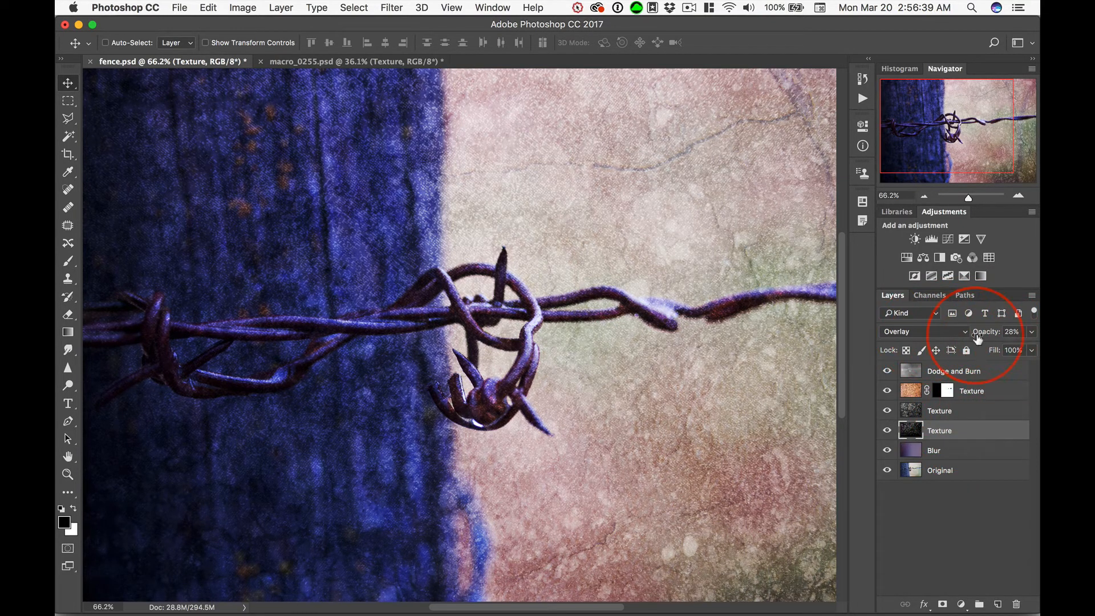
click(985, 412)
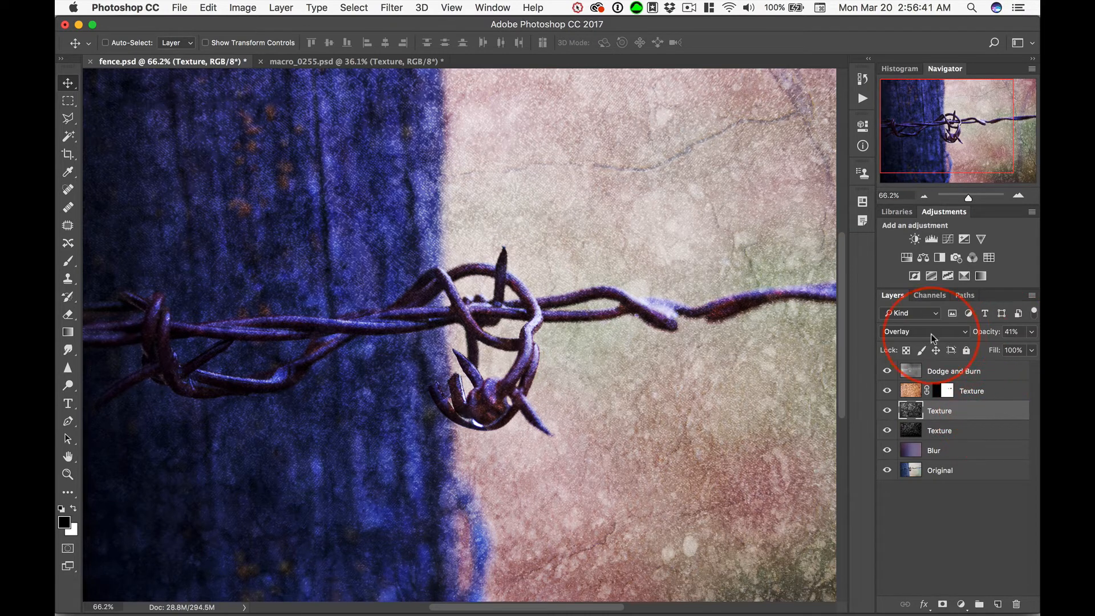
click(996, 391)
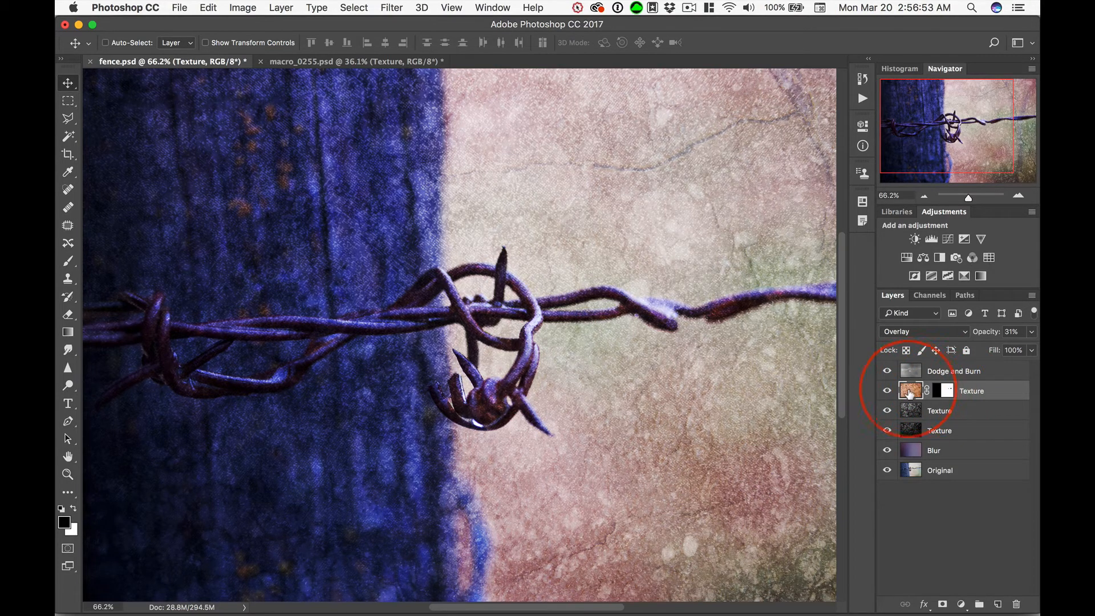
click(939, 374)
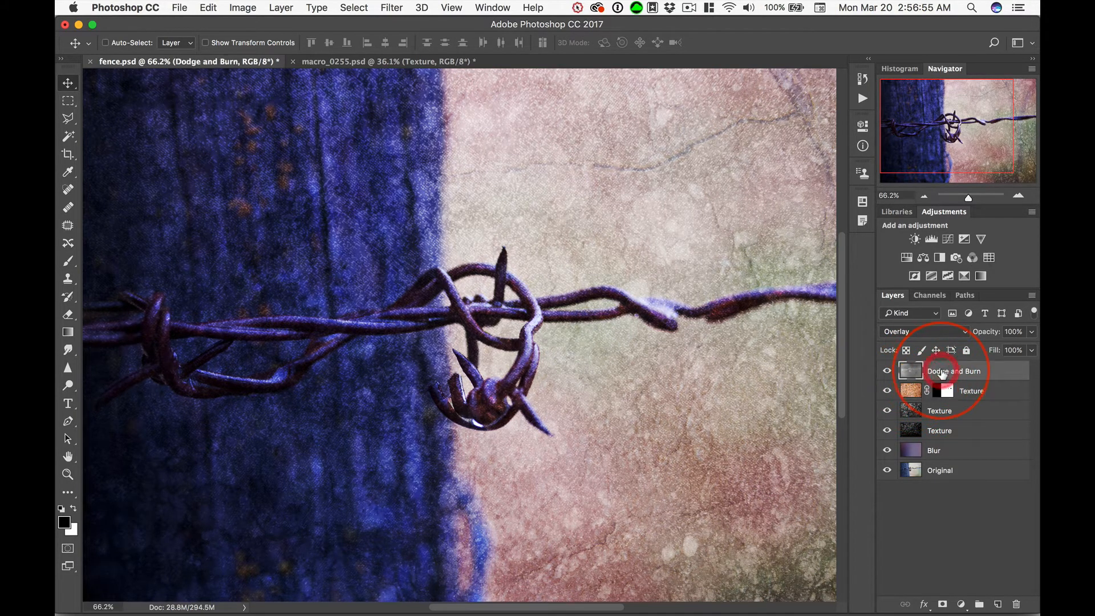
Step: Fit fence.psd in view, show only the Original layer, and turn the Blur, three Texture, and Dodge and Burn layers back on one by one
key(super+0)
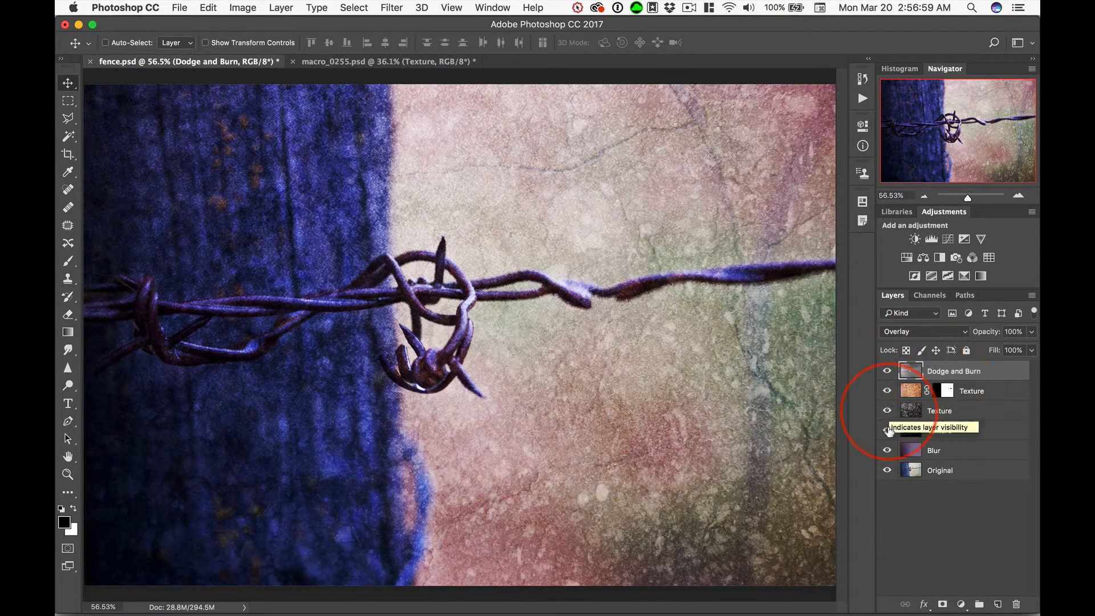
key(alt)
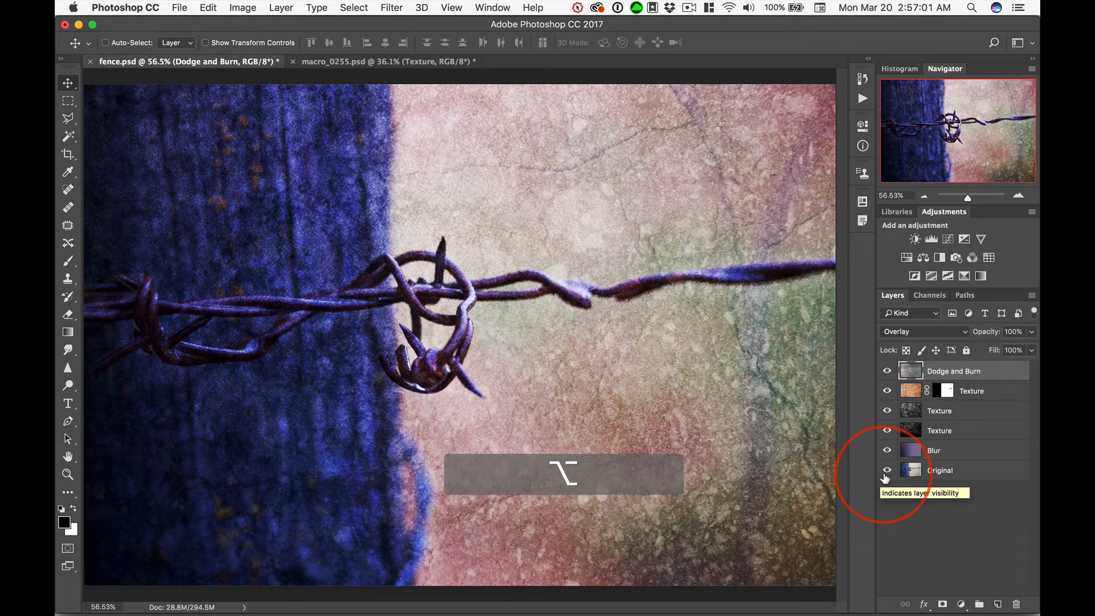
alt+click(886, 472)
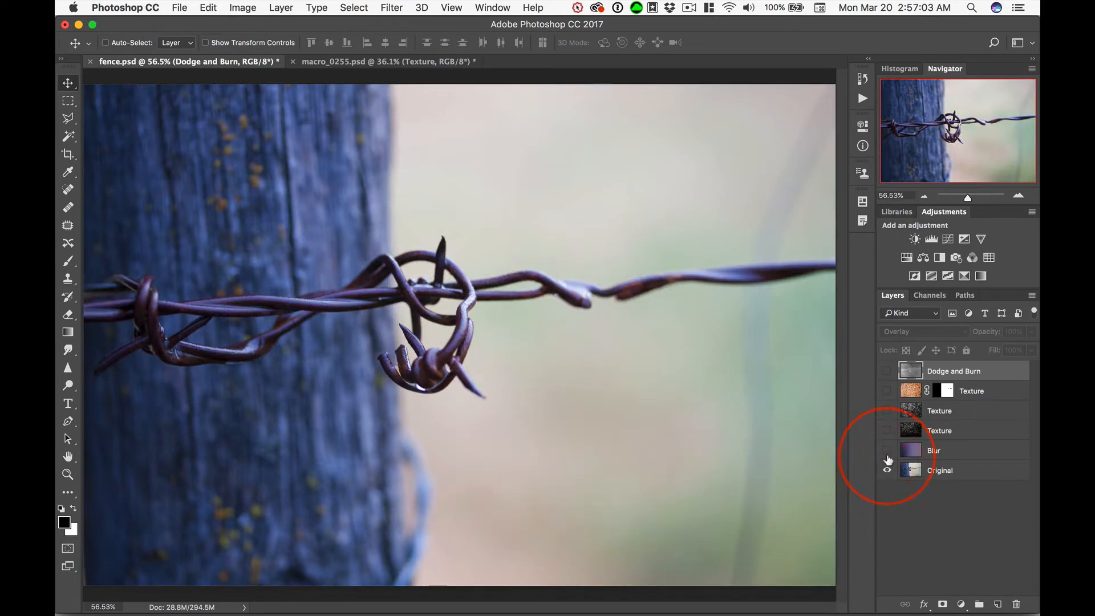
click(887, 451)
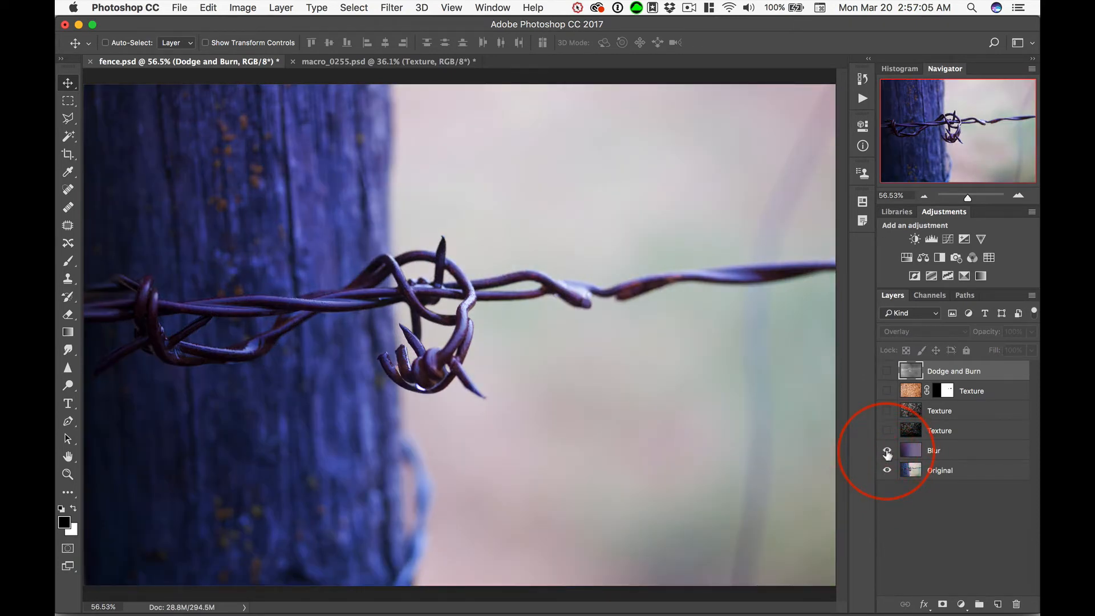
click(887, 431)
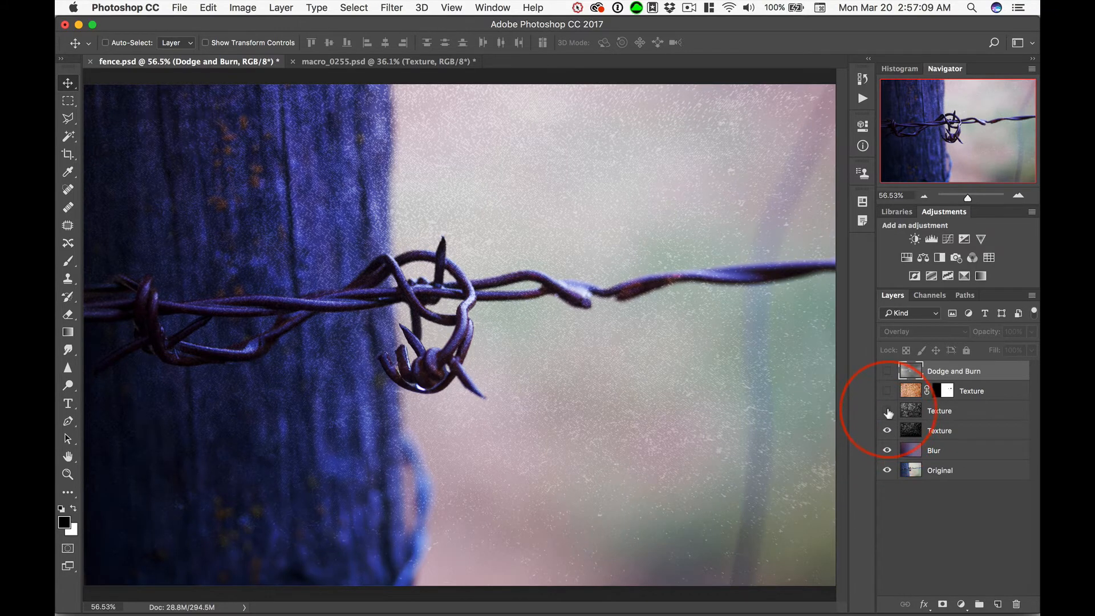
click(888, 411)
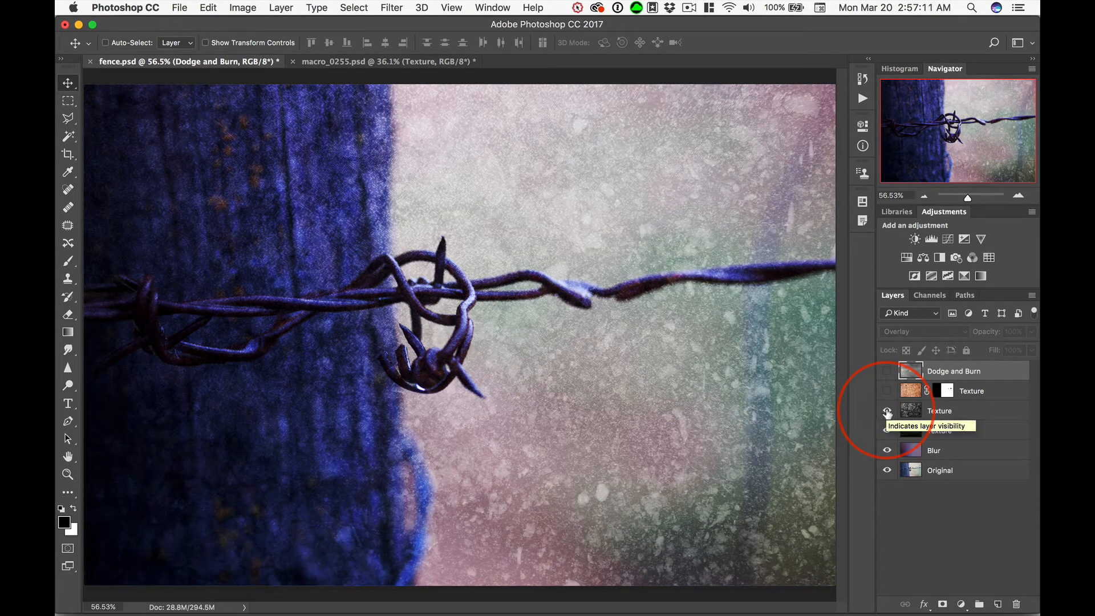
click(887, 392)
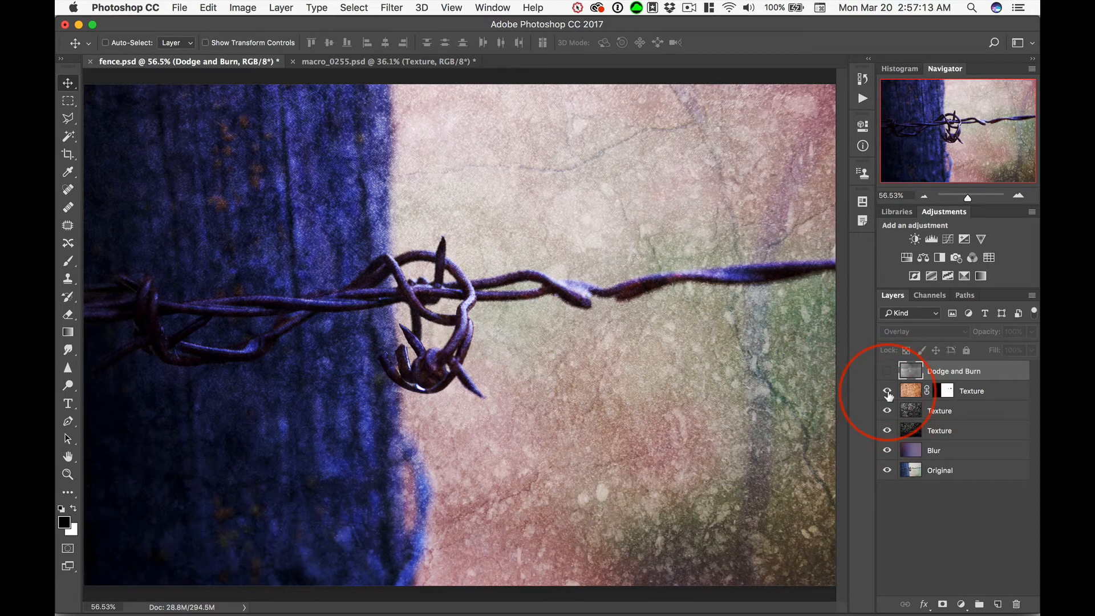
click(887, 371)
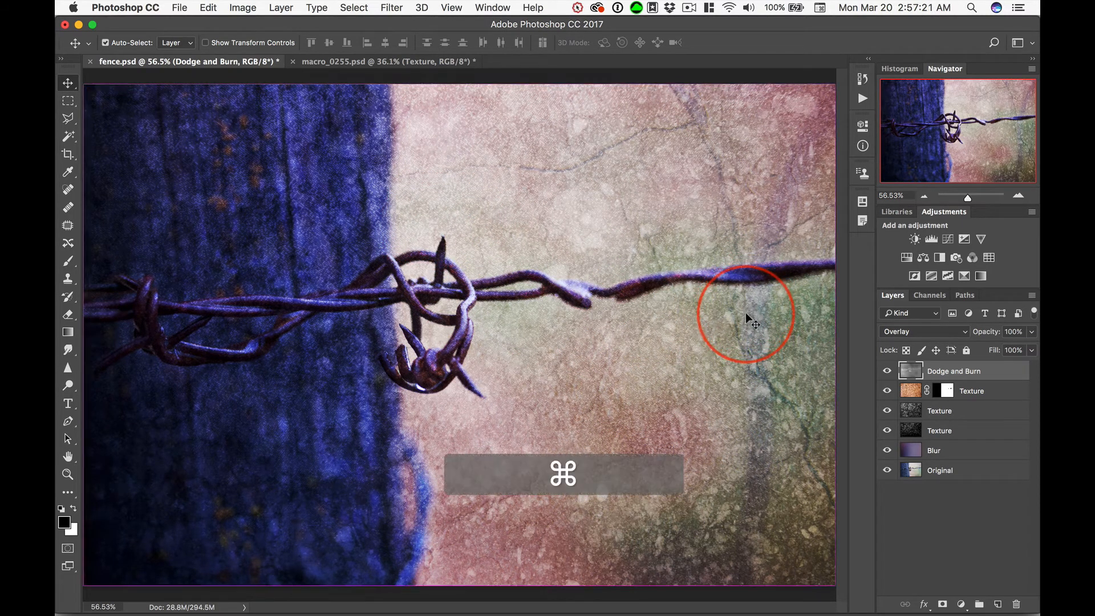
Step: Bring up macro_0255.psd, isolate its original layer, and turn on beautifulBlur37 to review its blend mode and opacity
key(super+grave)
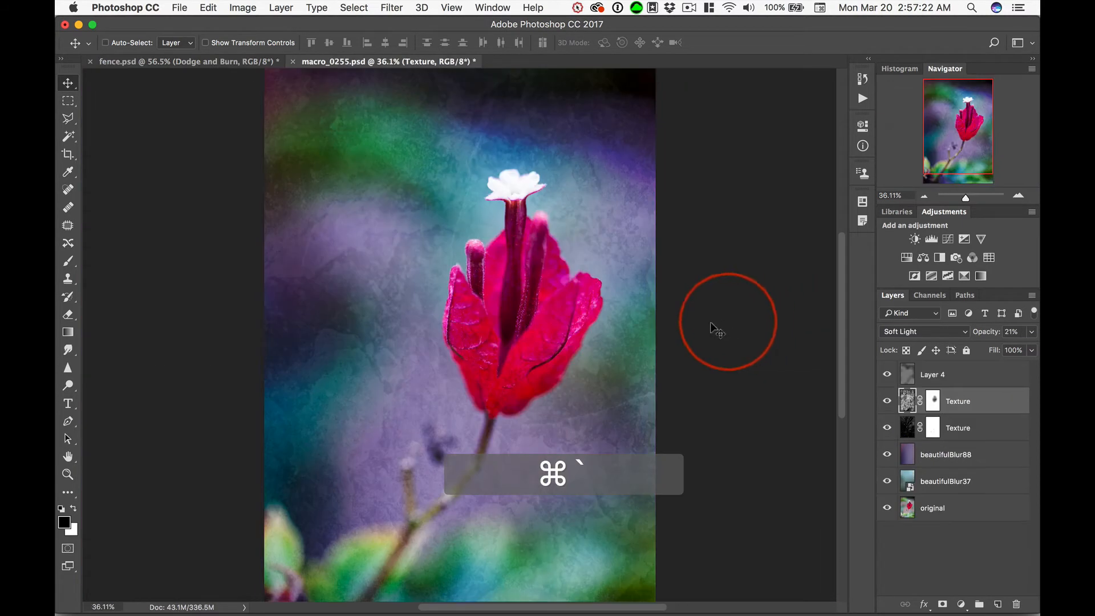
alt+click(887, 508)
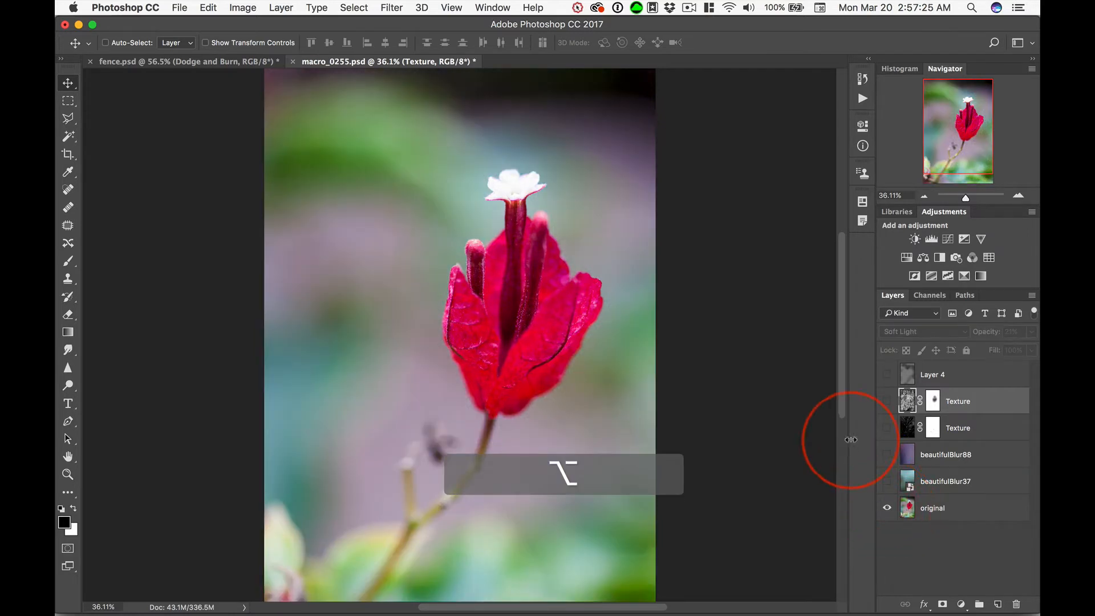
click(887, 483)
click(941, 481)
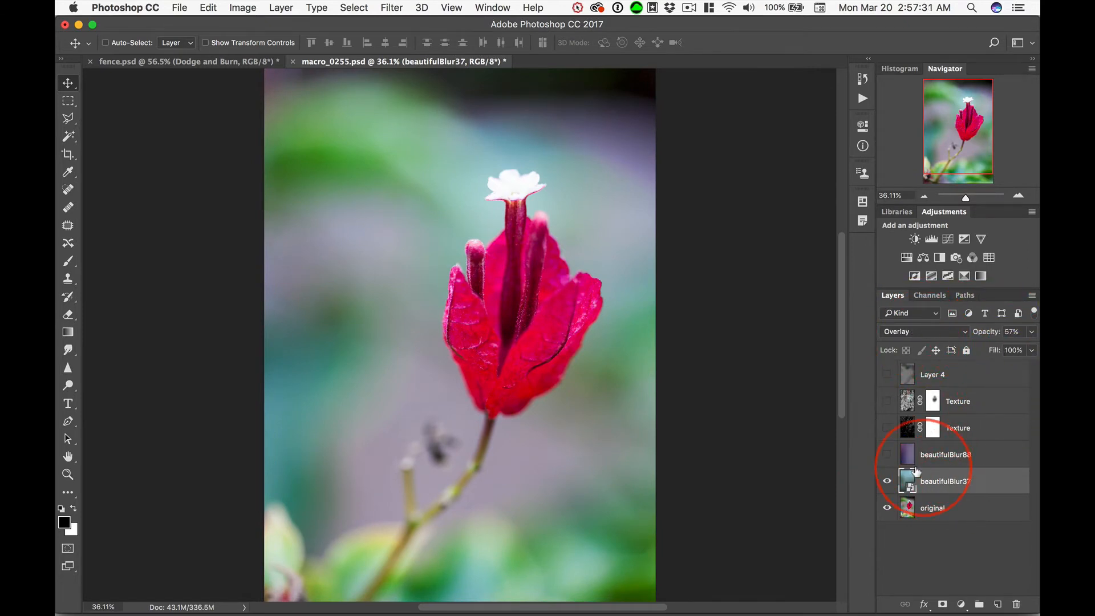
Step: Turn on beautifulBlur88, review its blend settings, and compare the flower image with and without that layer
click(887, 454)
click(954, 454)
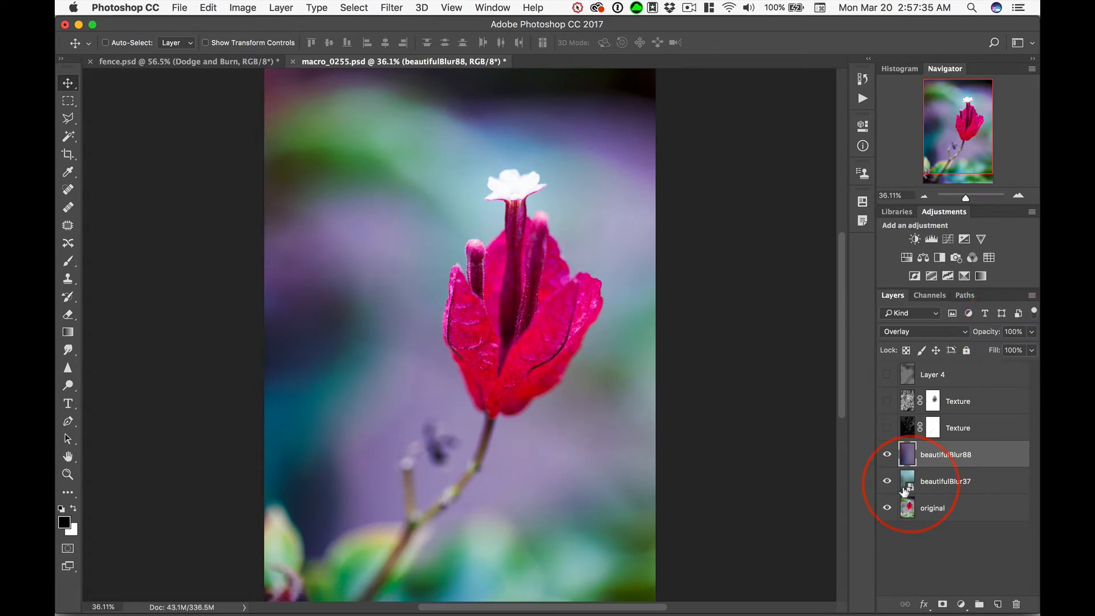
click(887, 456)
click(887, 456)
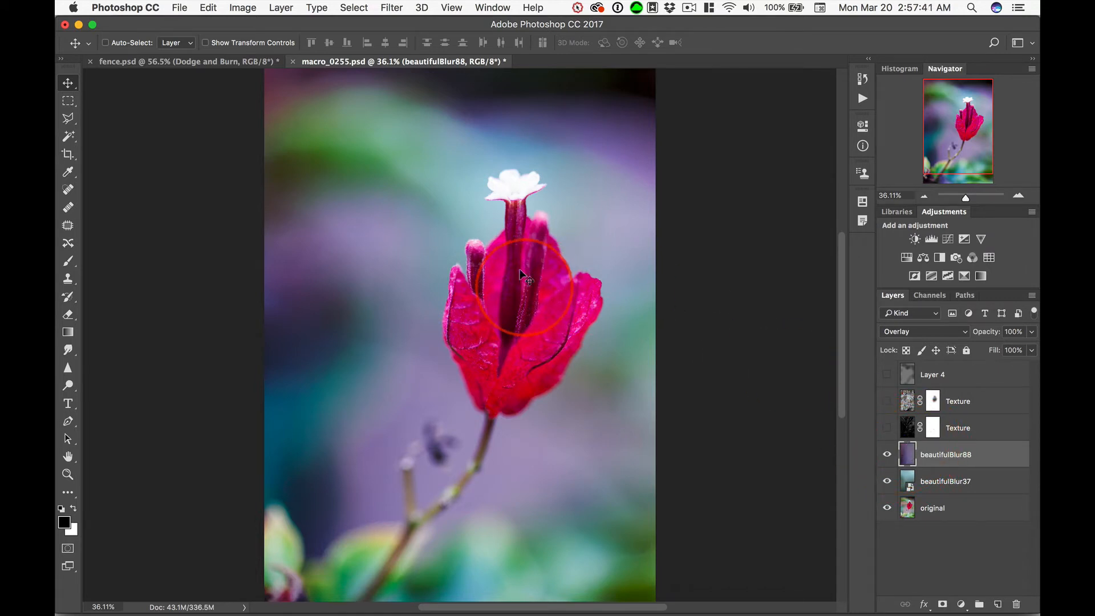
click(887, 455)
click(887, 456)
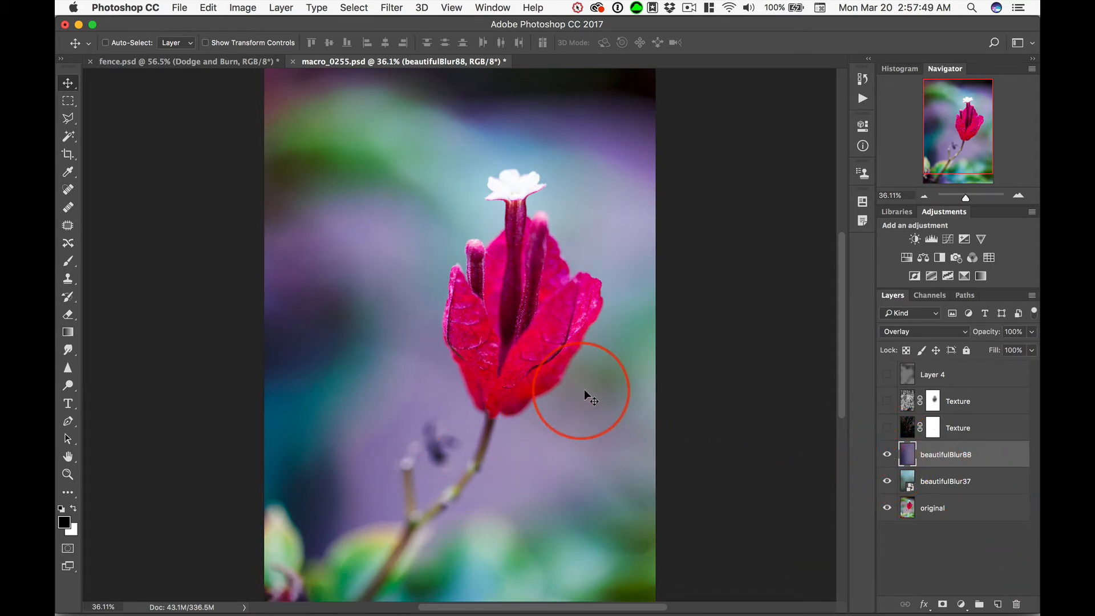
Step: Turn on the lower and upper Texture layers one at a time, comparing the flower image with and without each
click(887, 427)
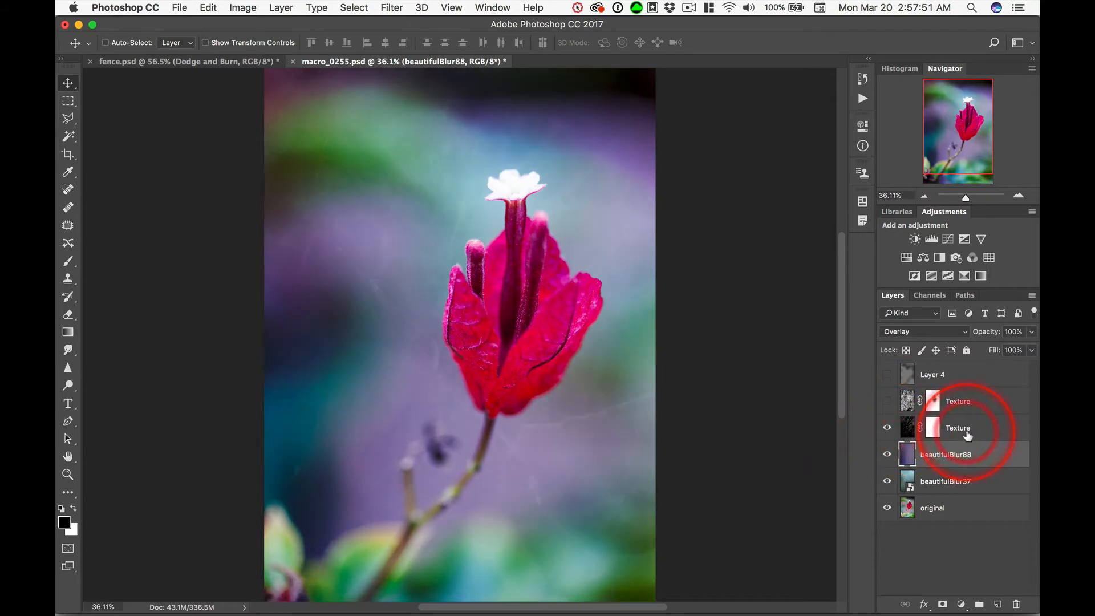
click(969, 428)
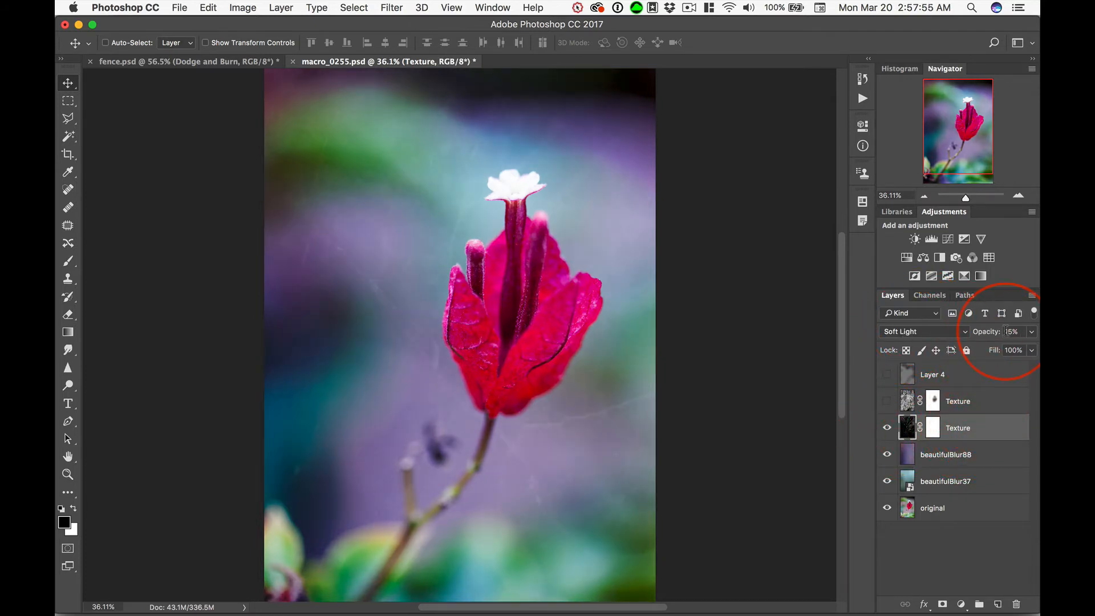
click(886, 429)
click(887, 428)
click(888, 401)
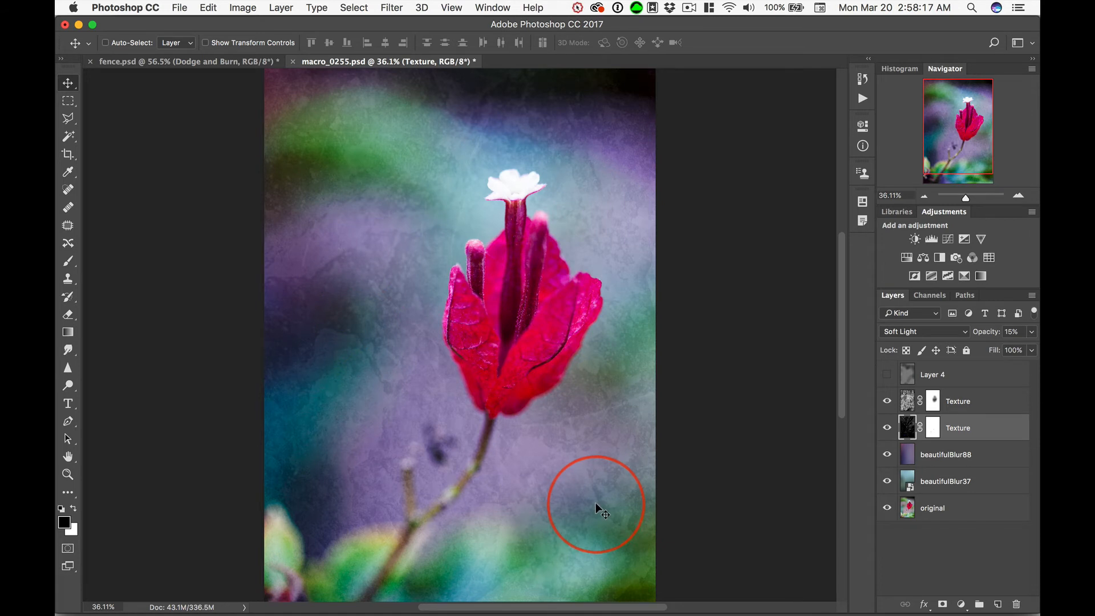
click(887, 402)
click(887, 401)
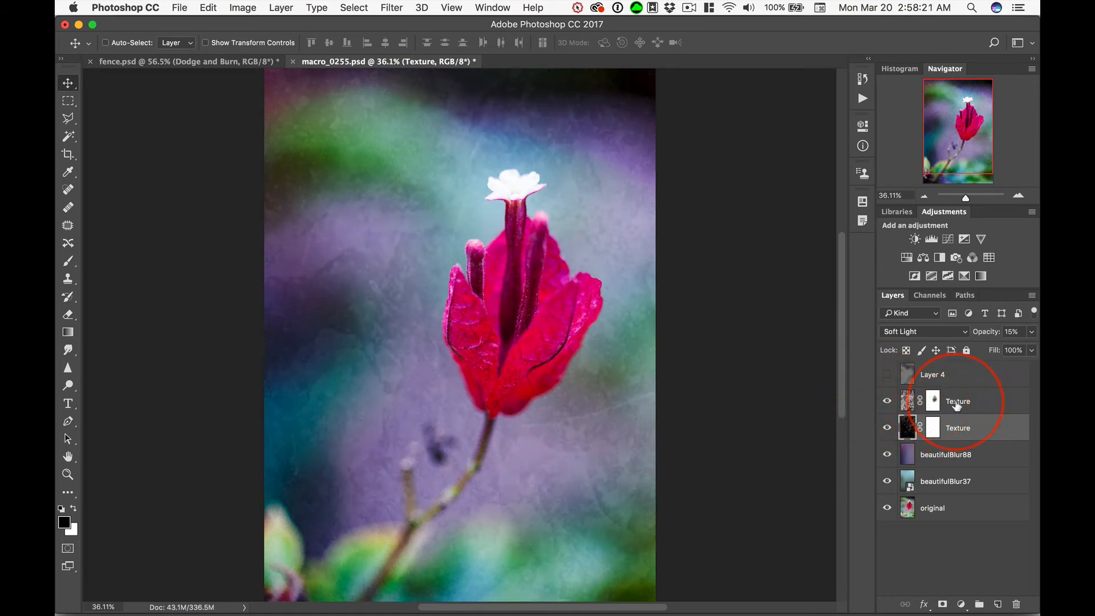
Step: Preview the upper Texture layer with its mask disabled in Normal mode at 100% opacity, and undo those changes
click(933, 401)
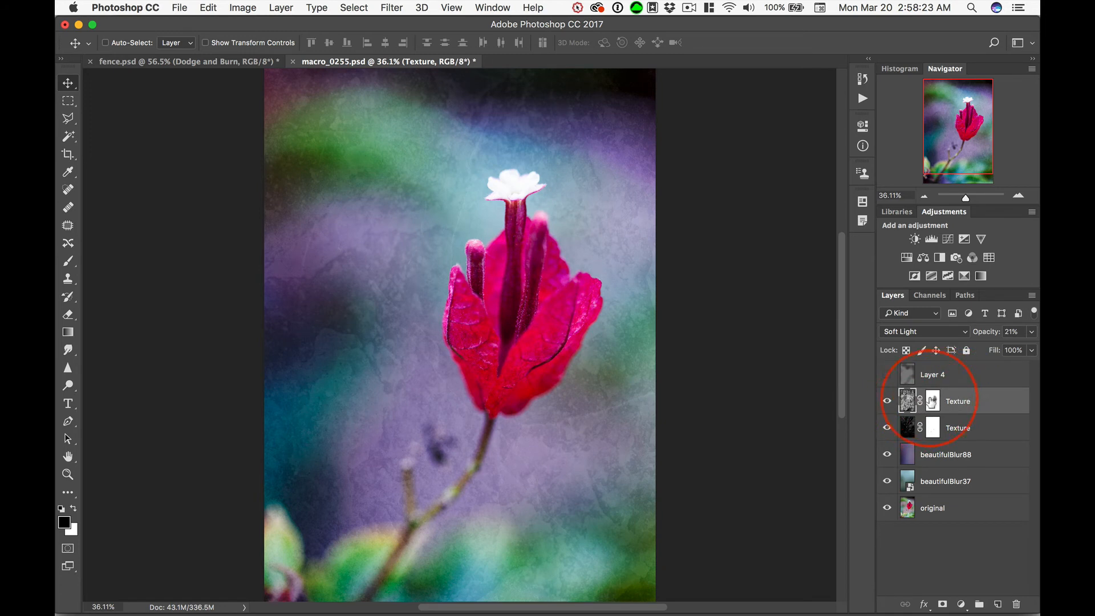
key(shift)
shift+click(933, 402)
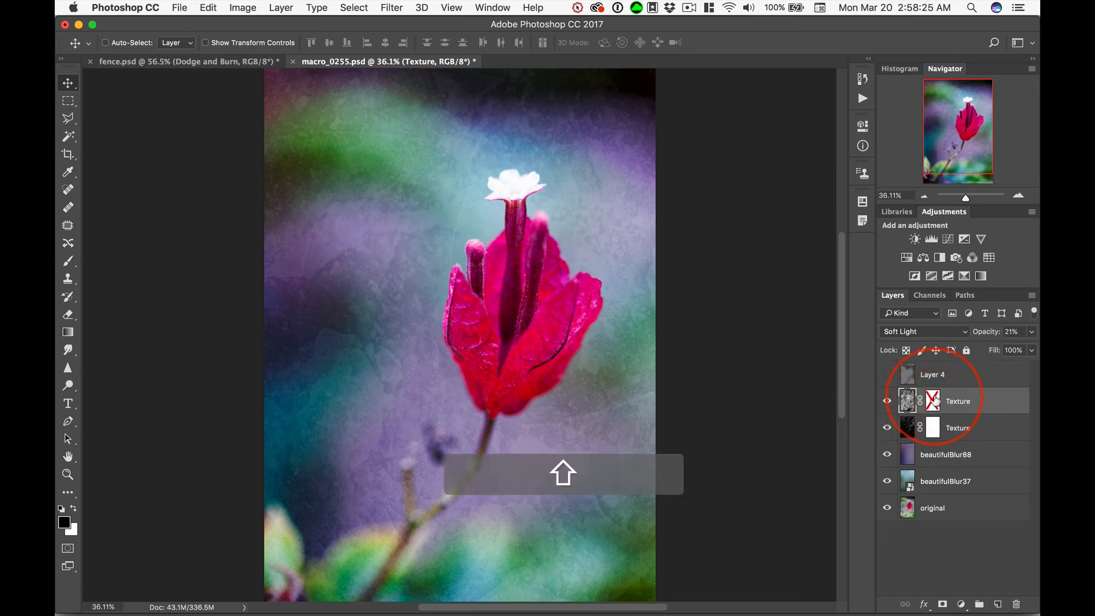
click(908, 402)
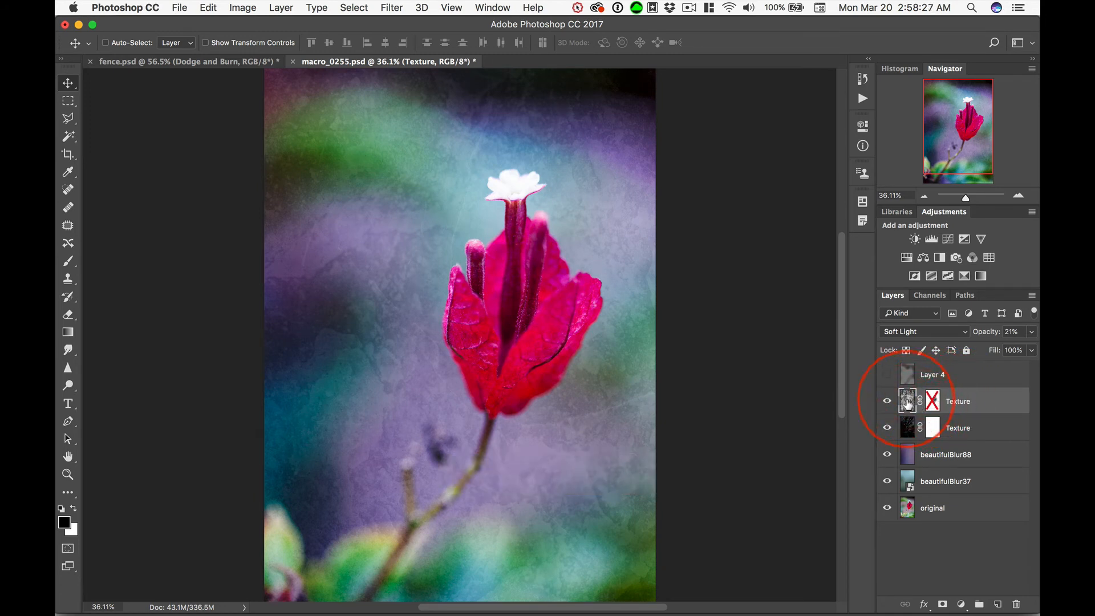
click(901, 337)
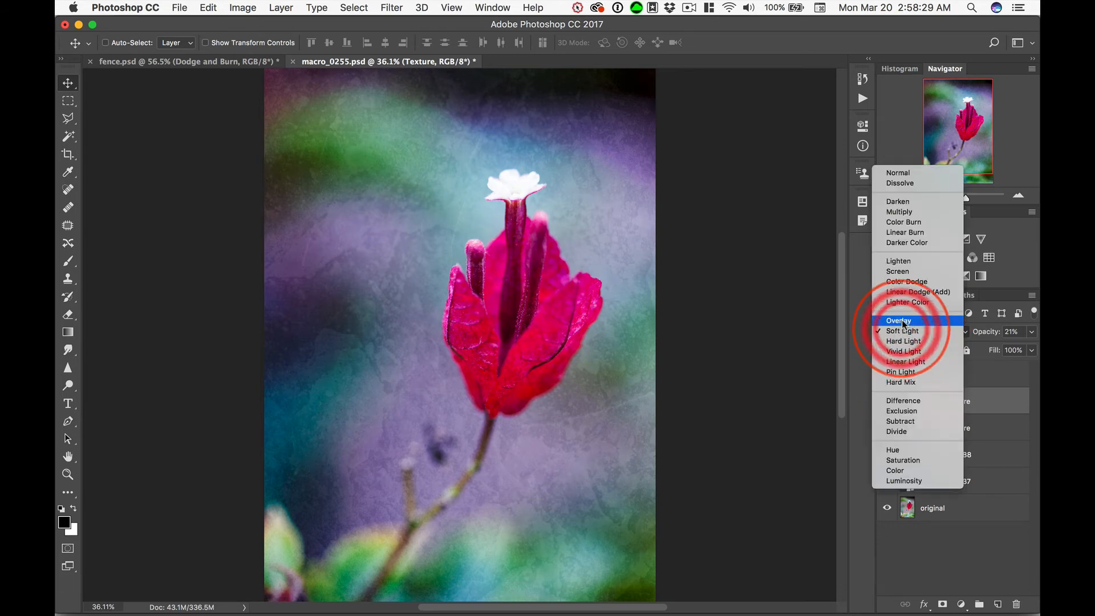
click(902, 173)
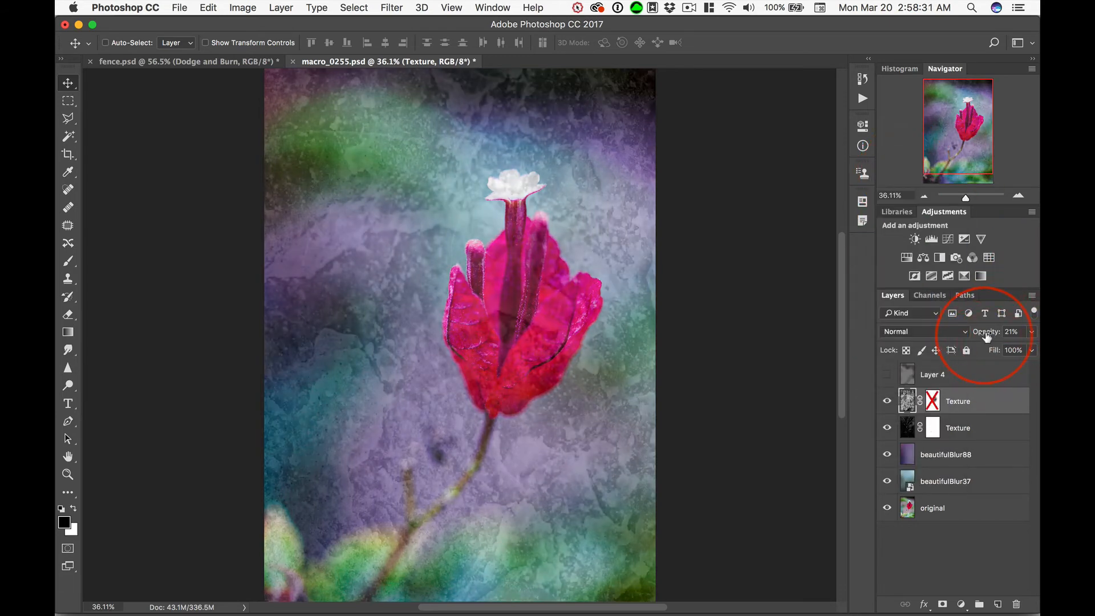
drag(985, 337, 1021, 315)
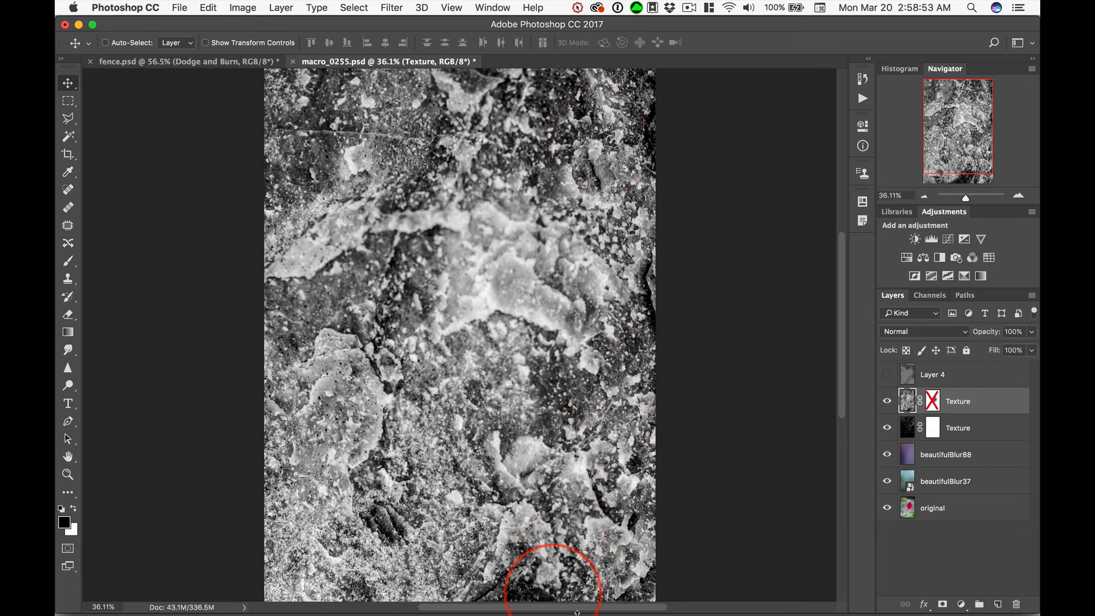
key(alt+super)
key(alt+super+z)
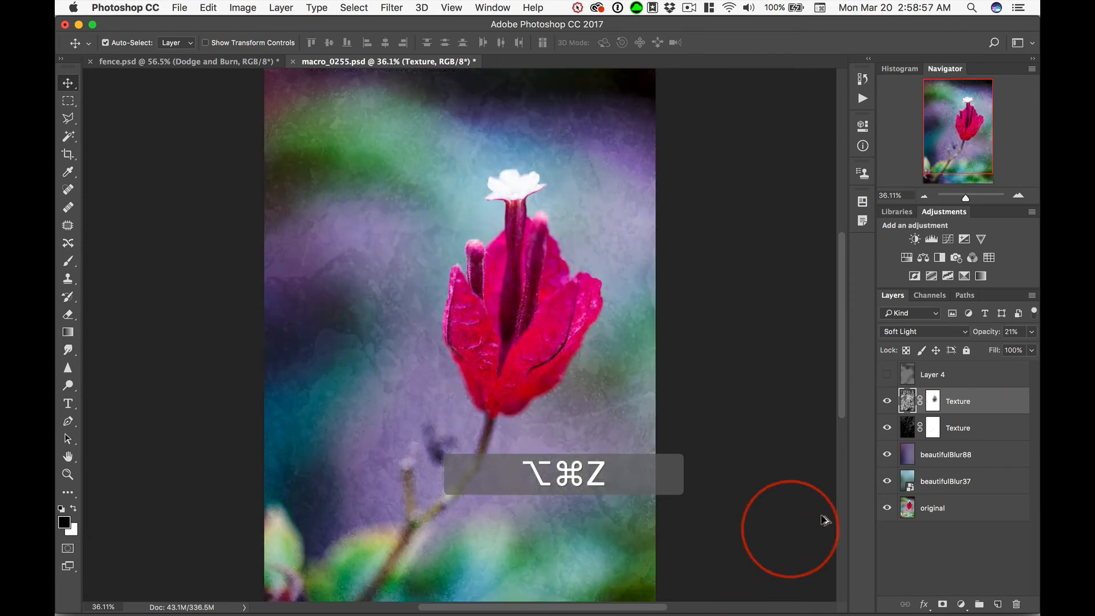
Step: Compare the upper Texture layer on and off, and turn on Layer 4 to compare the image with and without it
shift+click(932, 401)
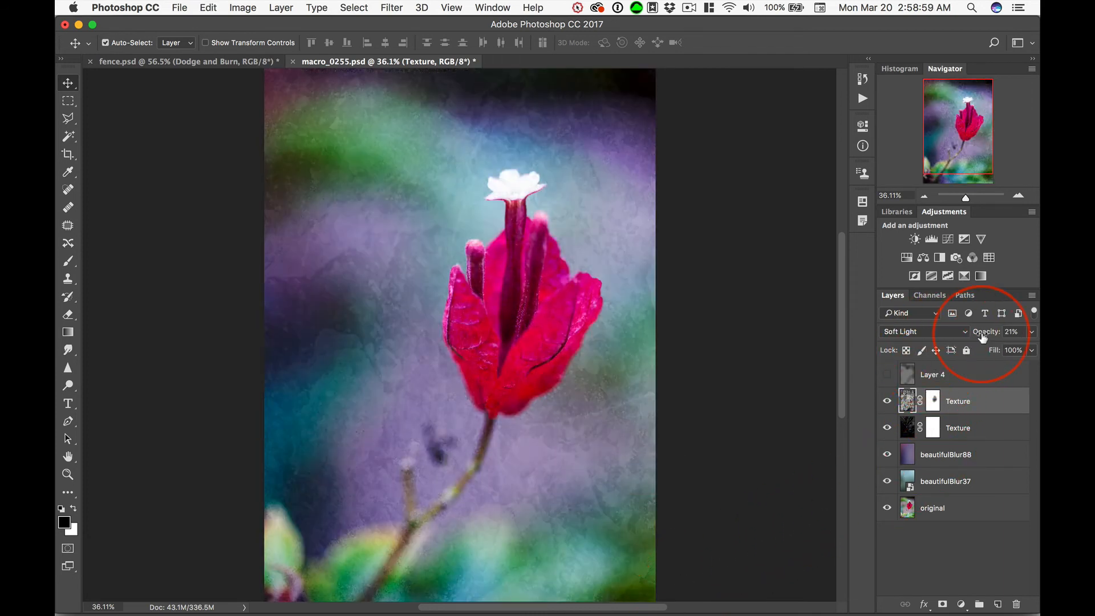
click(887, 401)
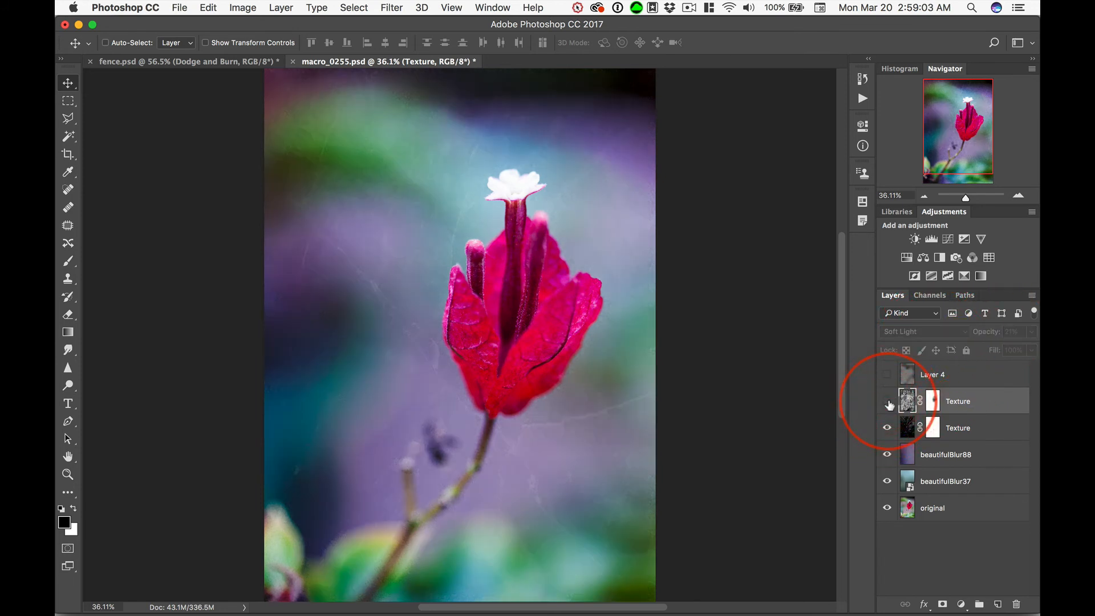
click(887, 402)
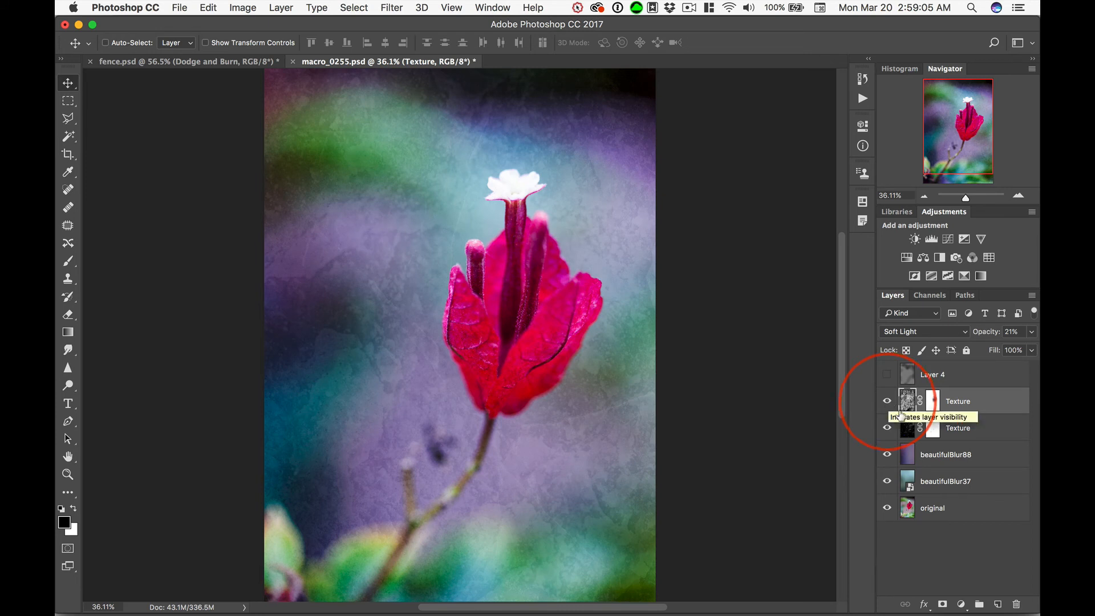
click(887, 375)
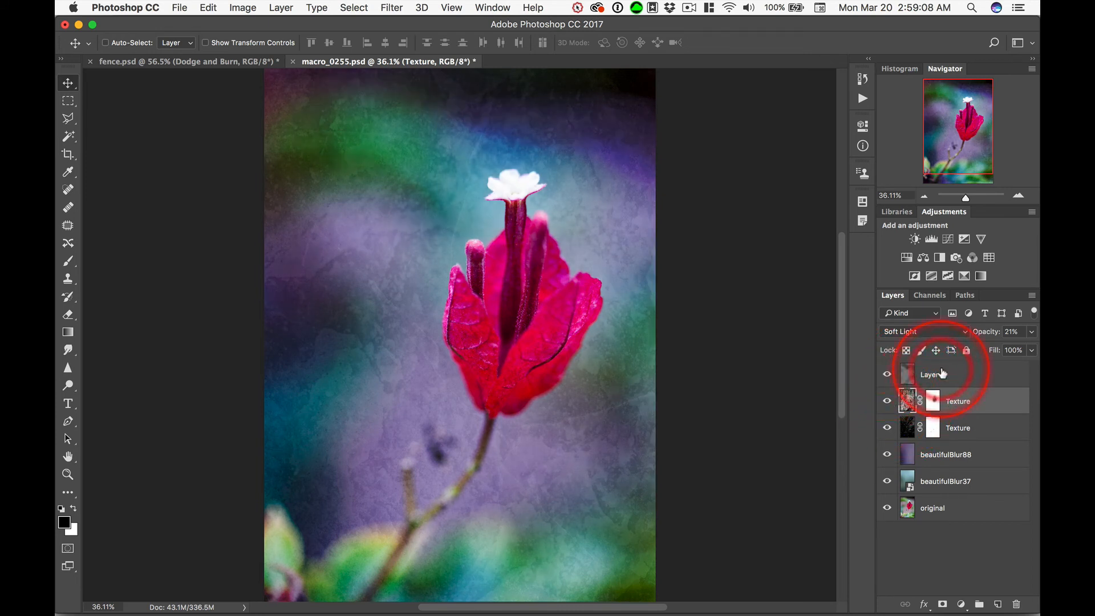
click(887, 374)
click(886, 374)
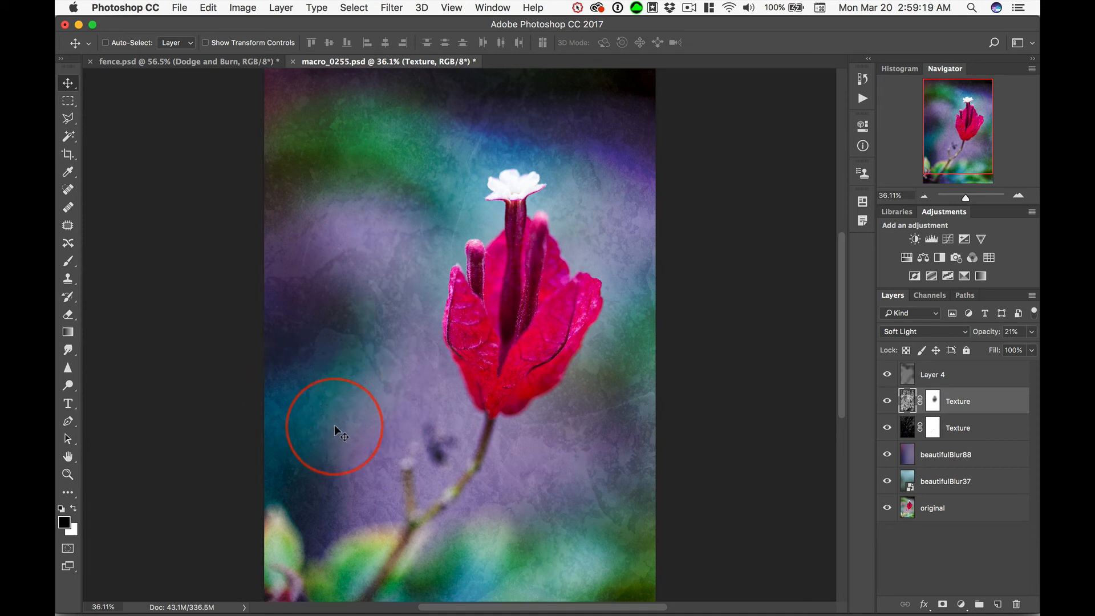
Step: Switch to the Design Cuts page in the browser and look through the Studio Collection texture previews
key(super+Tab)
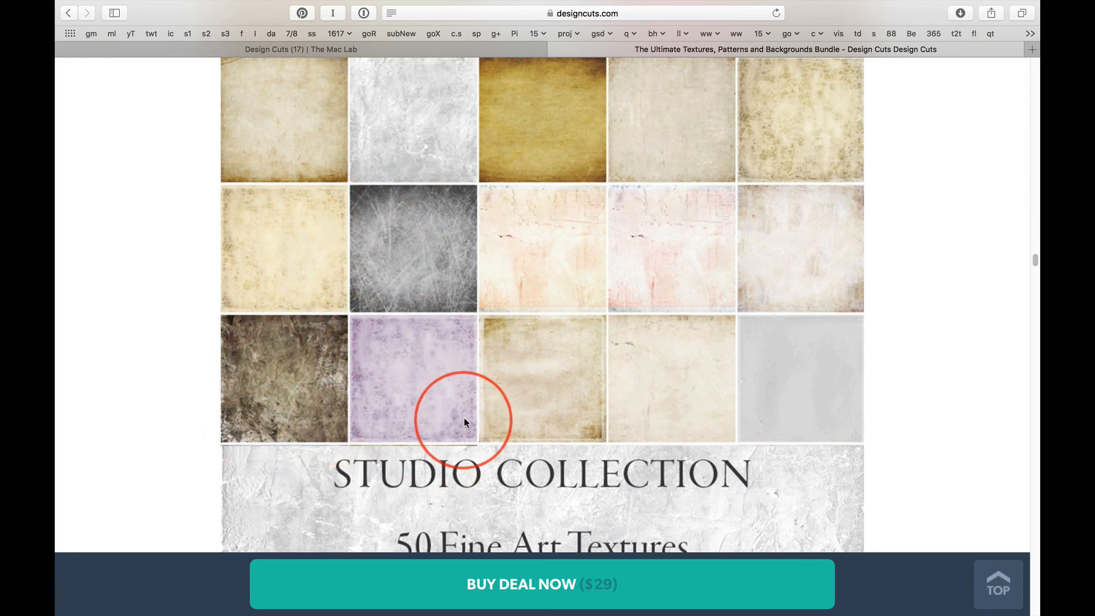
scroll(464, 415, up, 10)
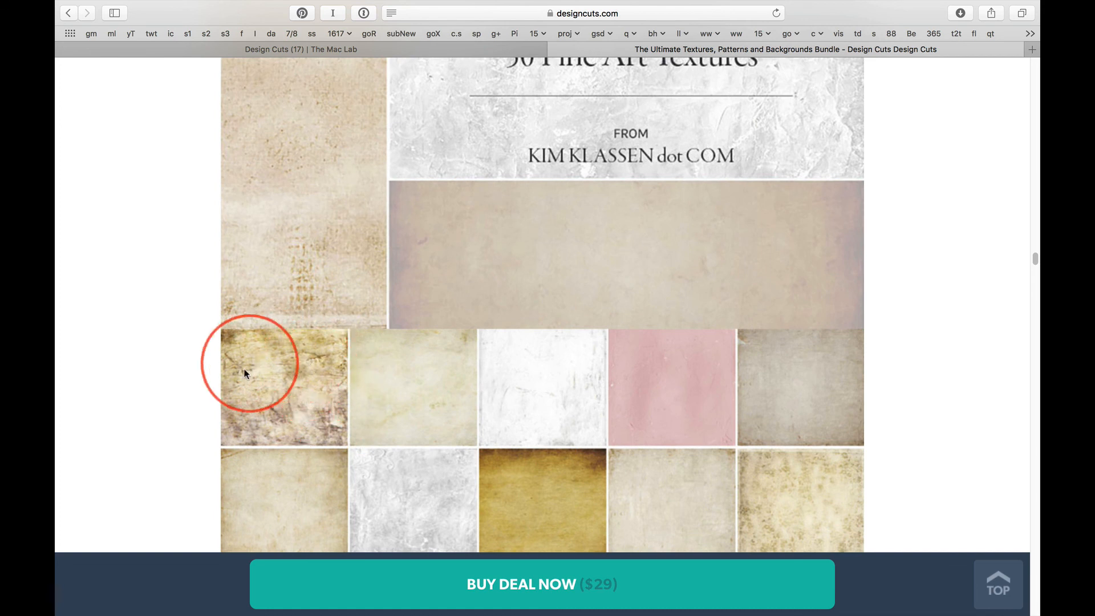